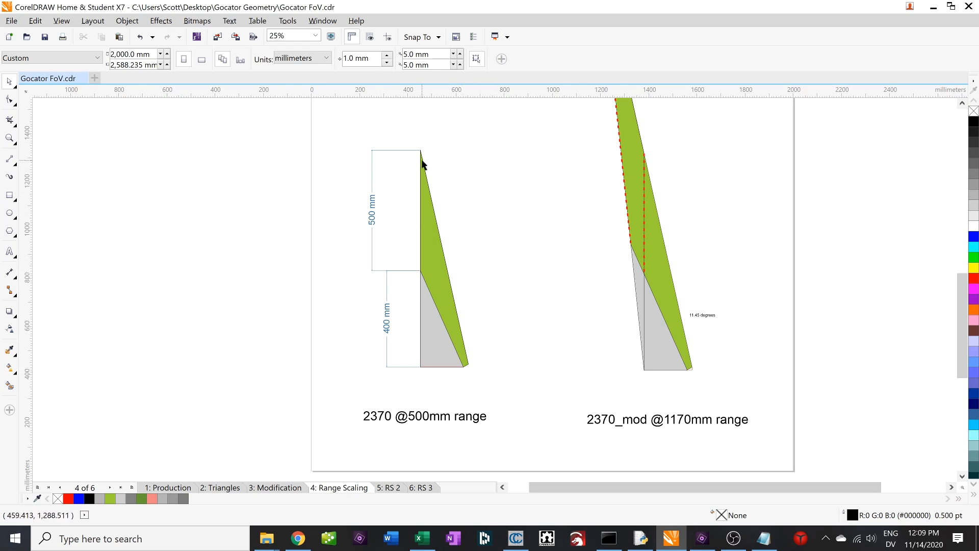
scroll(962, 327, up, 3)
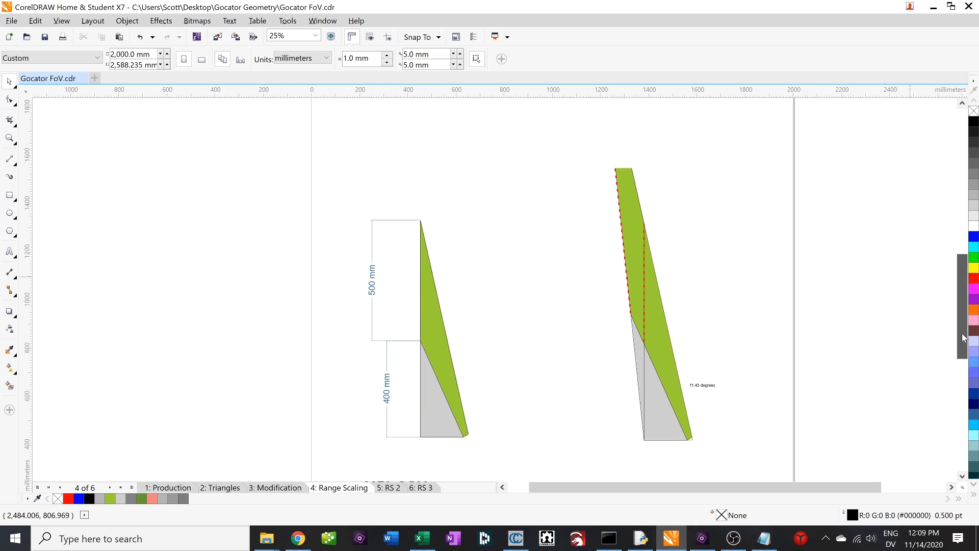
scroll(964, 326, up, 1)
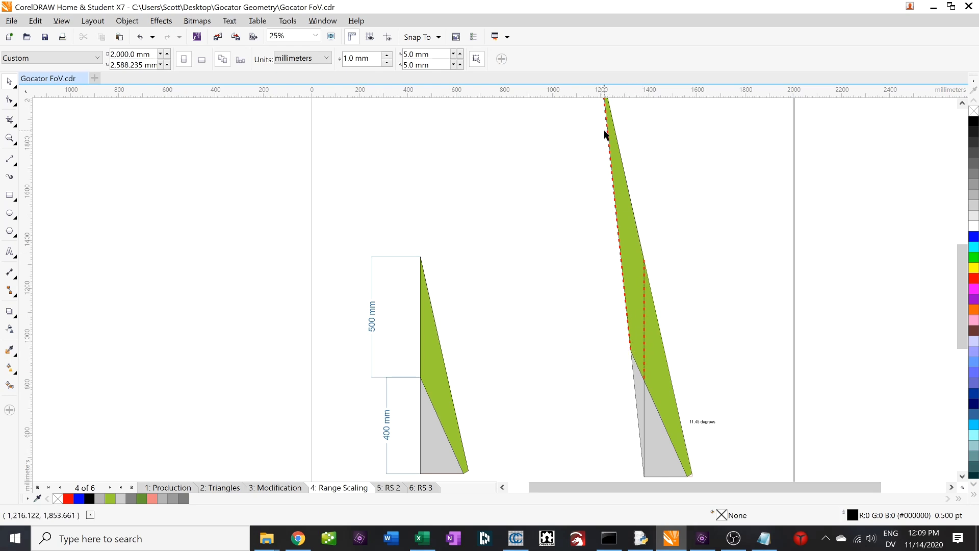
scroll(962, 270, down, 2)
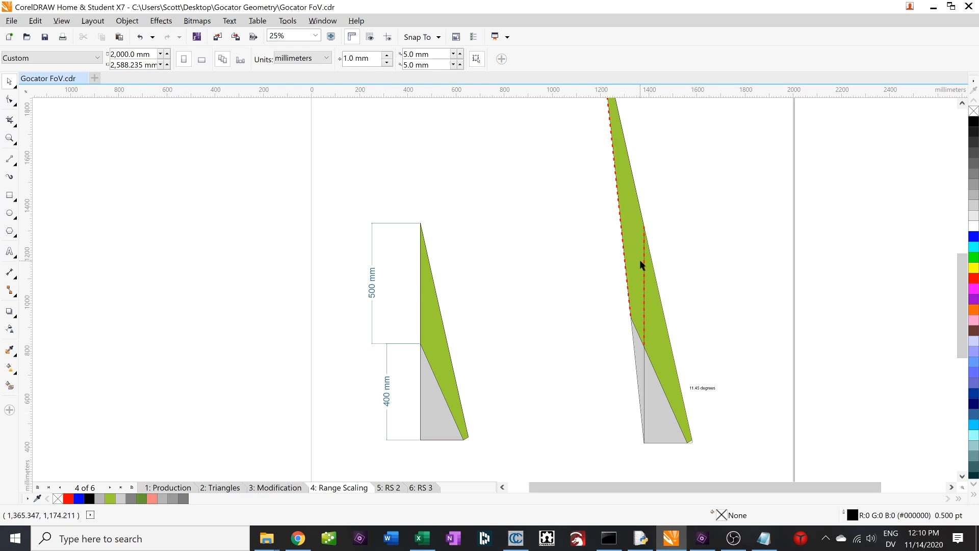
drag(962, 304, 968, 273)
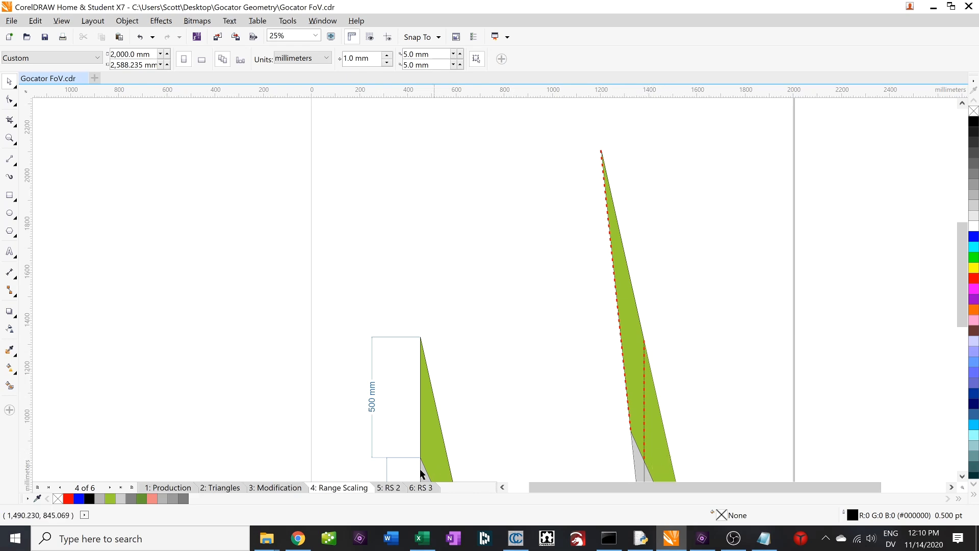
- Examine the ray arrows crossing the green field of view on page RS 2, with a brief look at page RS 3
click(388, 487)
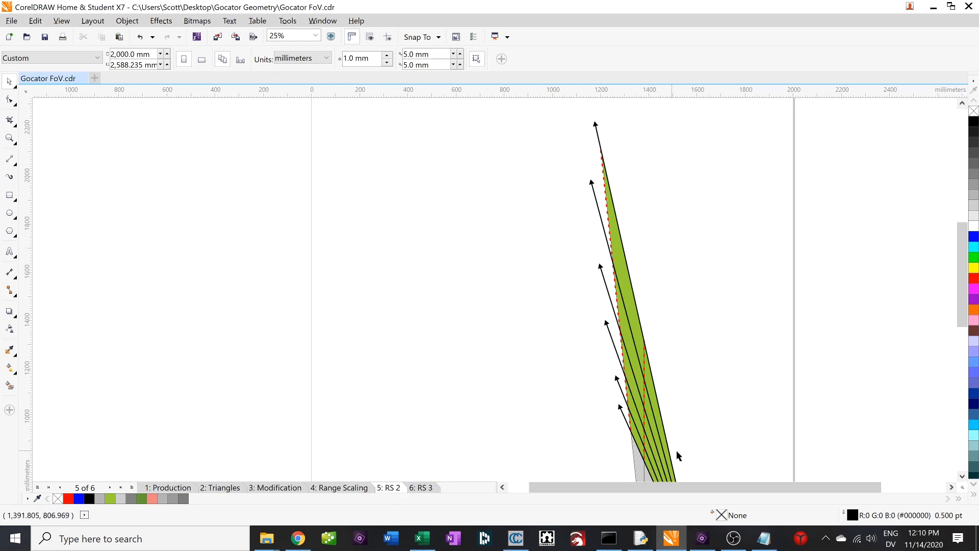
scroll(663, 452, up, 1)
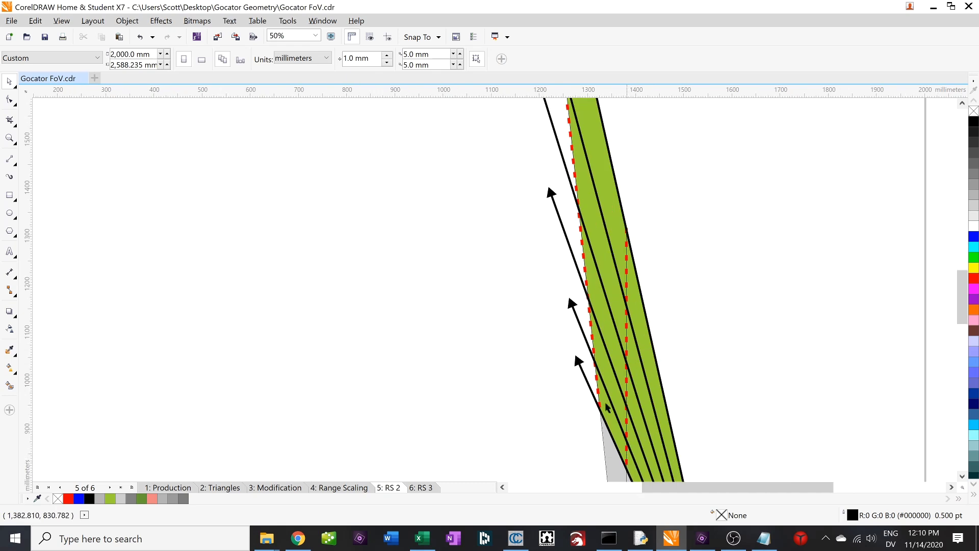
drag(964, 303, 964, 280)
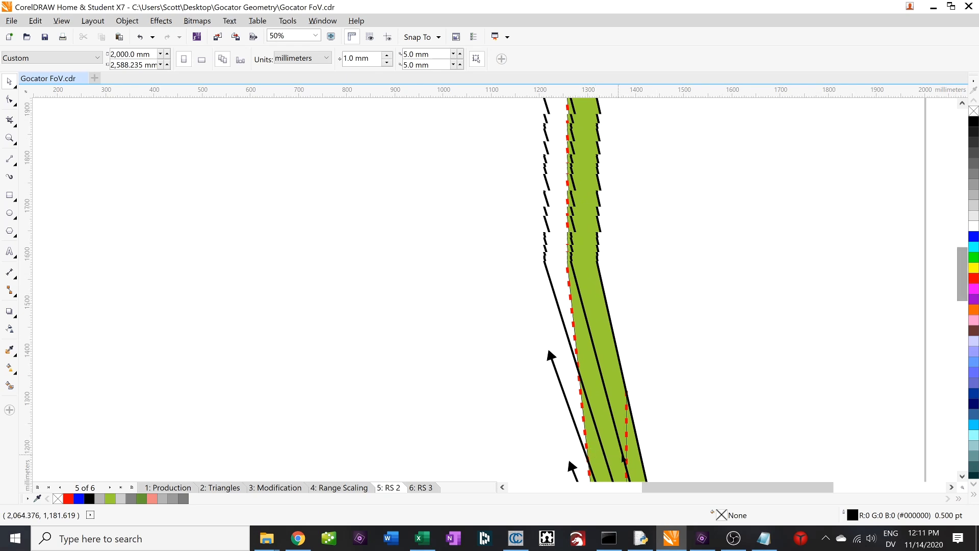
scroll(632, 452, down, 1)
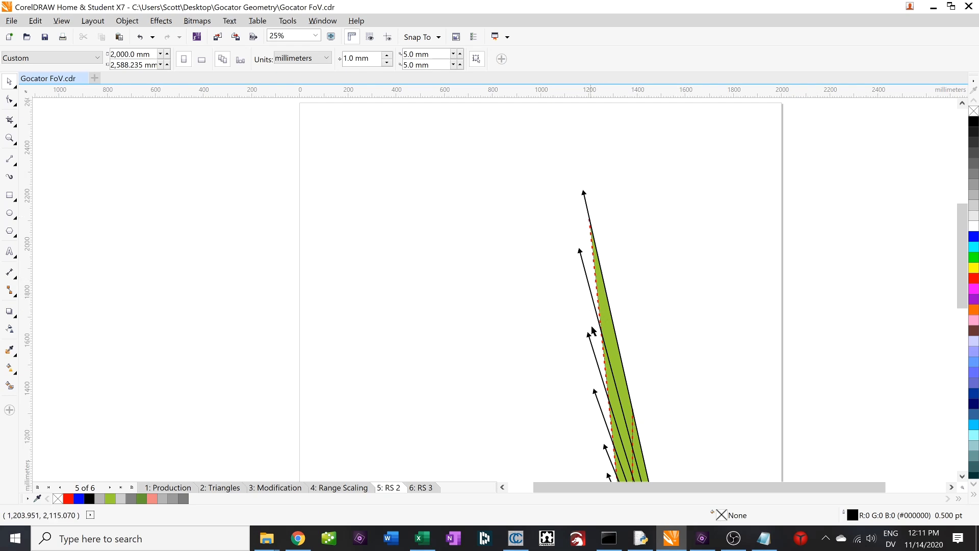
key(Page_Down)
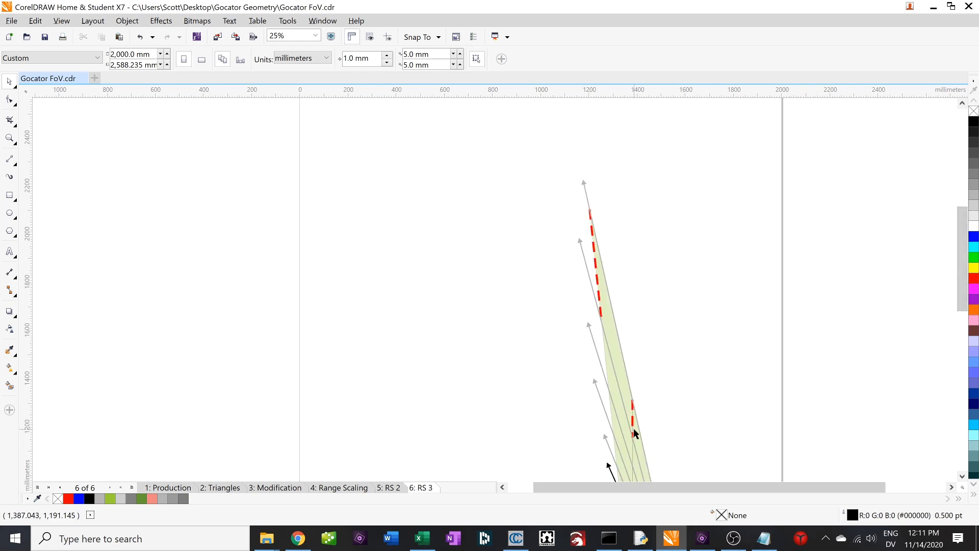
key(Page_Up)
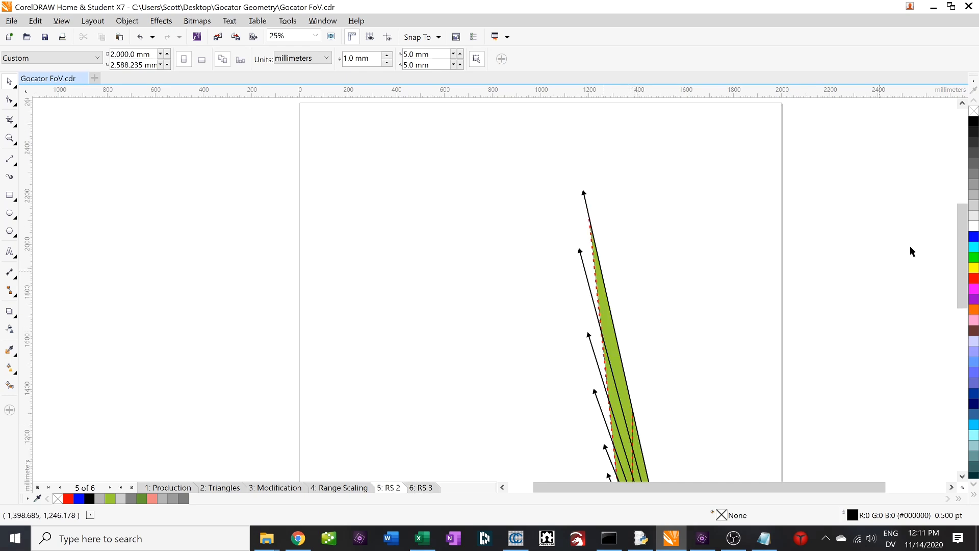
drag(965, 250, 965, 279)
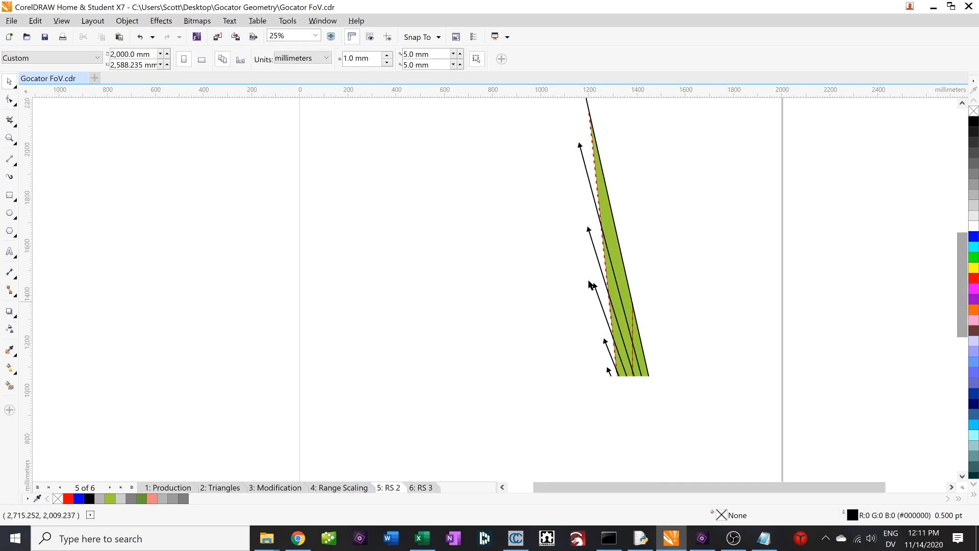
- Return to the Range Scaling page and briefly check the Theory vs Reality sheet in Excel against the two triangles
key(Page_Up)
drag(962, 286, 963, 314)
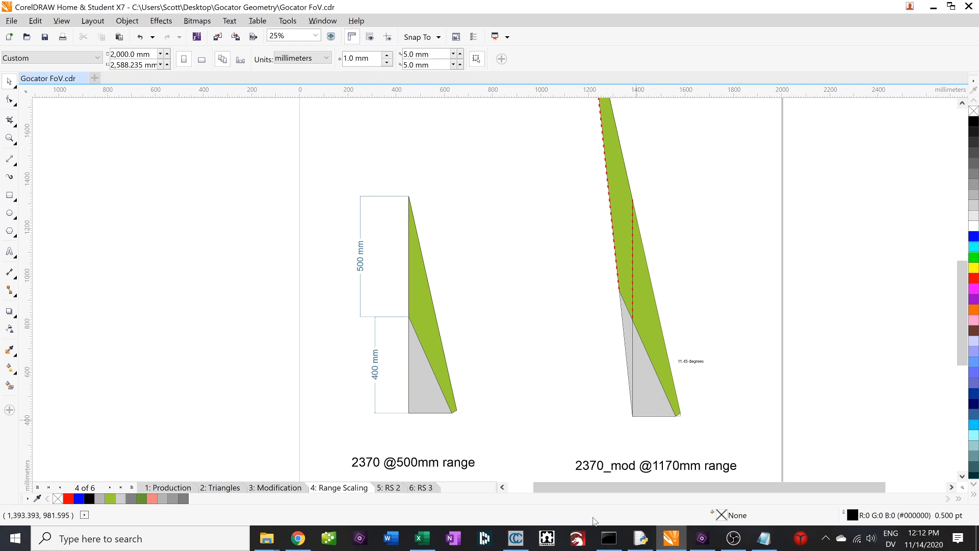
click(423, 538)
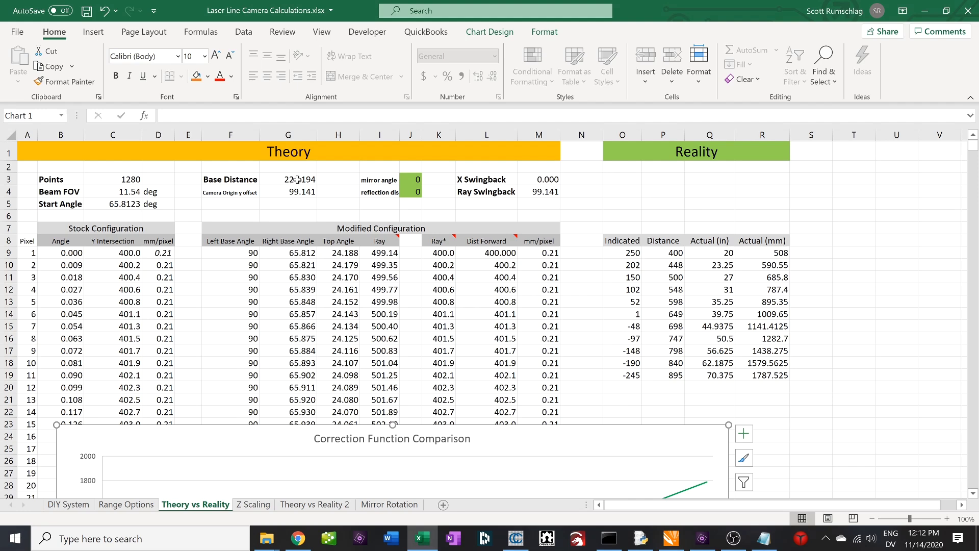
key(alt+Tab)
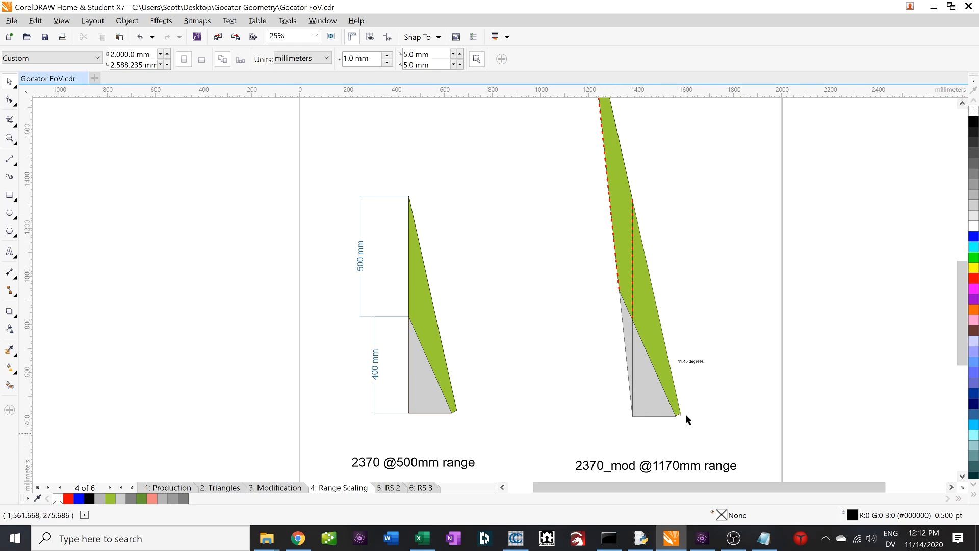
- Switch to Excel and review the Indicated, Distance and Actual (mm) values in the Reality table, rows 9 to 19
click(422, 538)
click(710, 152)
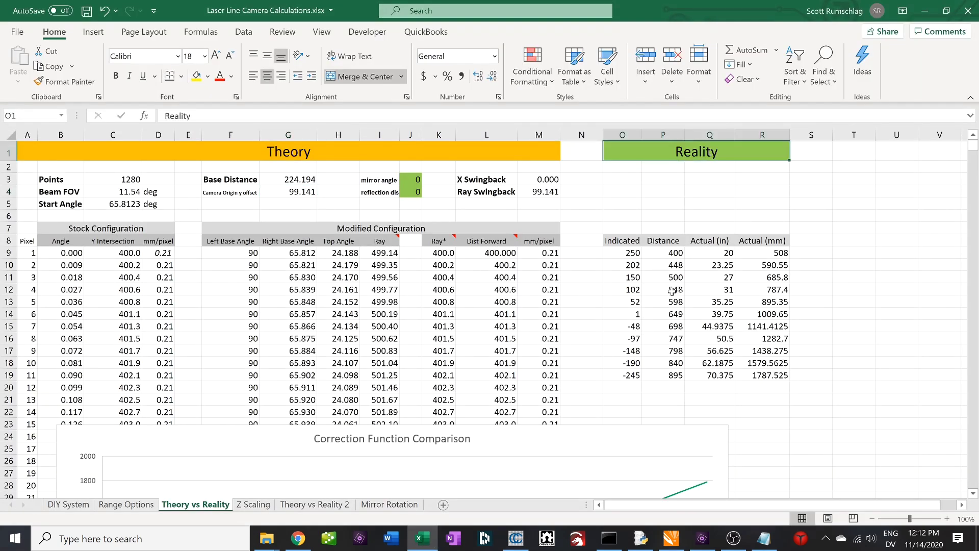
click(632, 253)
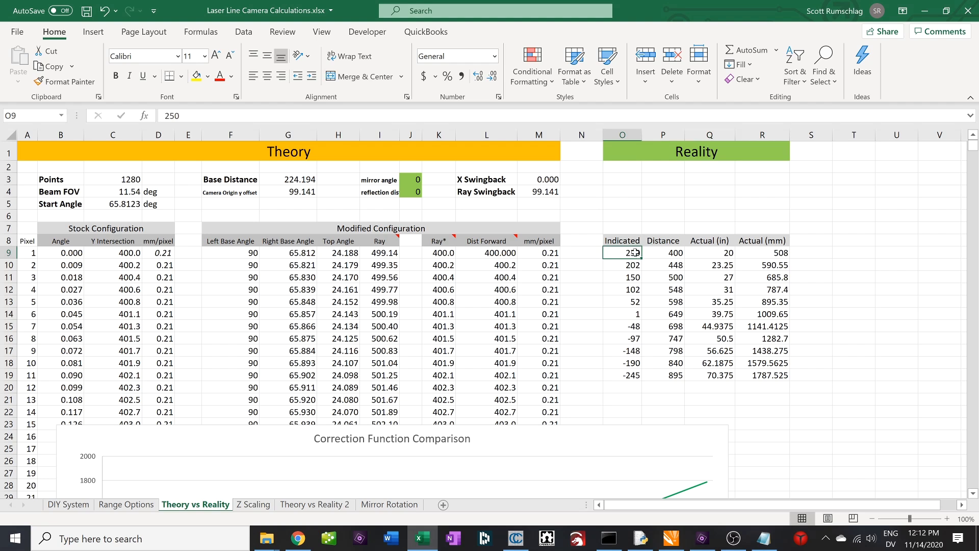
click(667, 252)
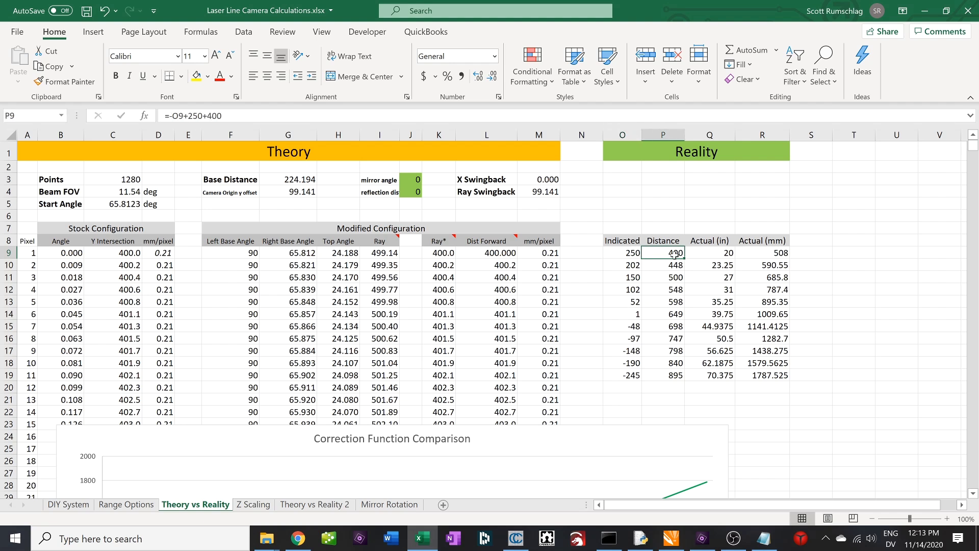
click(768, 253)
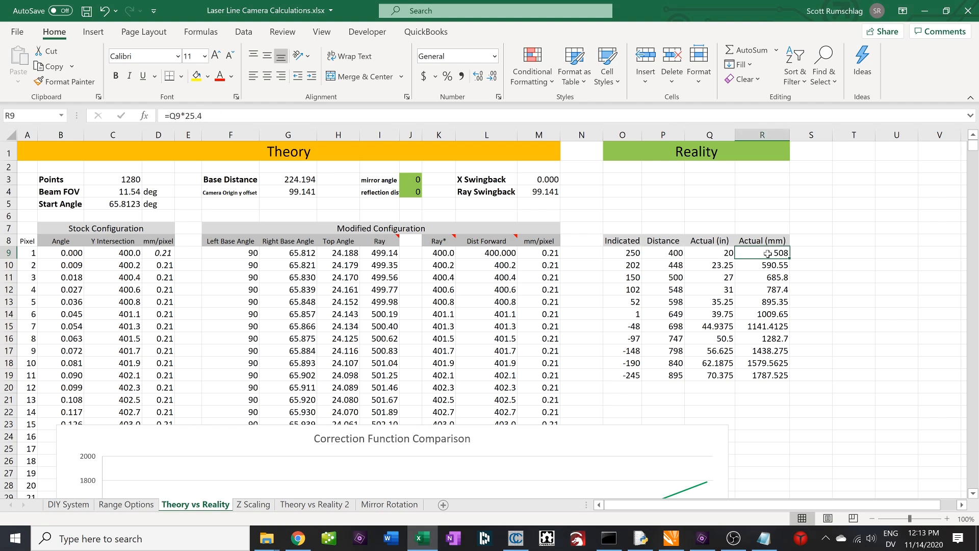
click(676, 252)
key(ctrl+shift+Down)
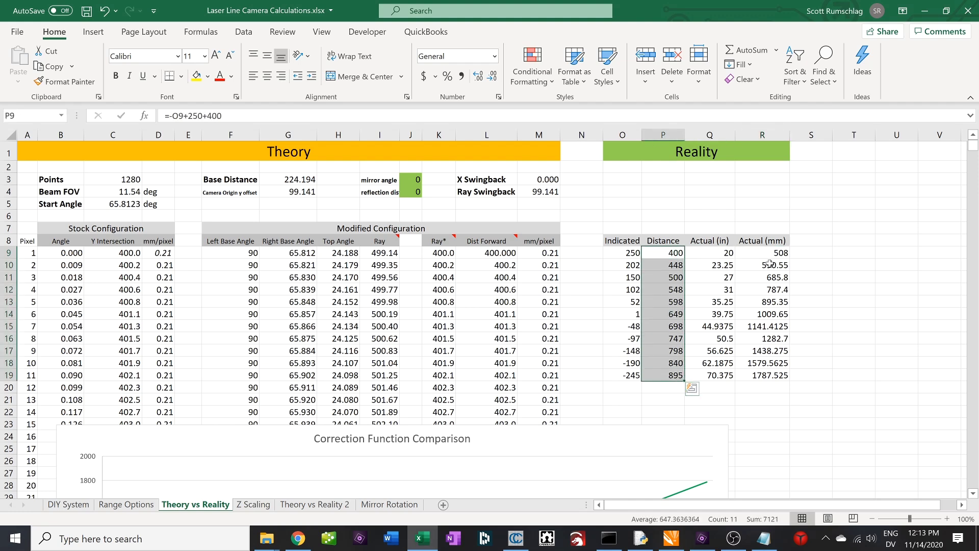
drag(769, 253, 783, 374)
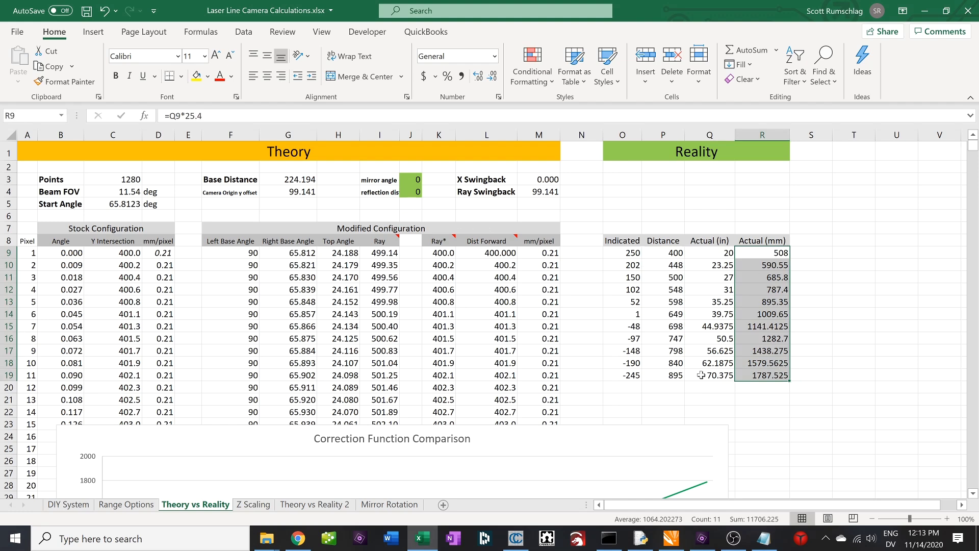
- Move the Correction Function Comparison chart up over the data rows and place the trendline equation label below the dashed red line
click(603, 349)
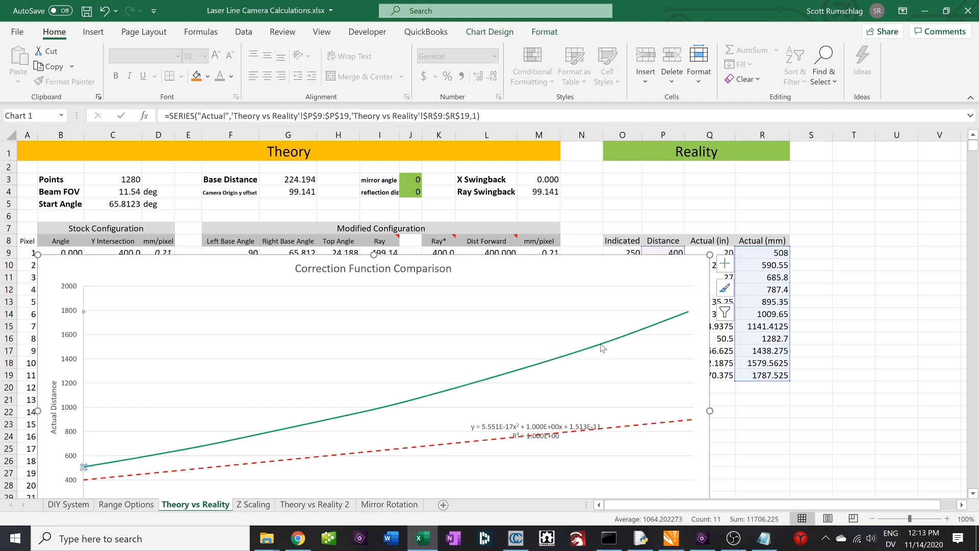
click(605, 344)
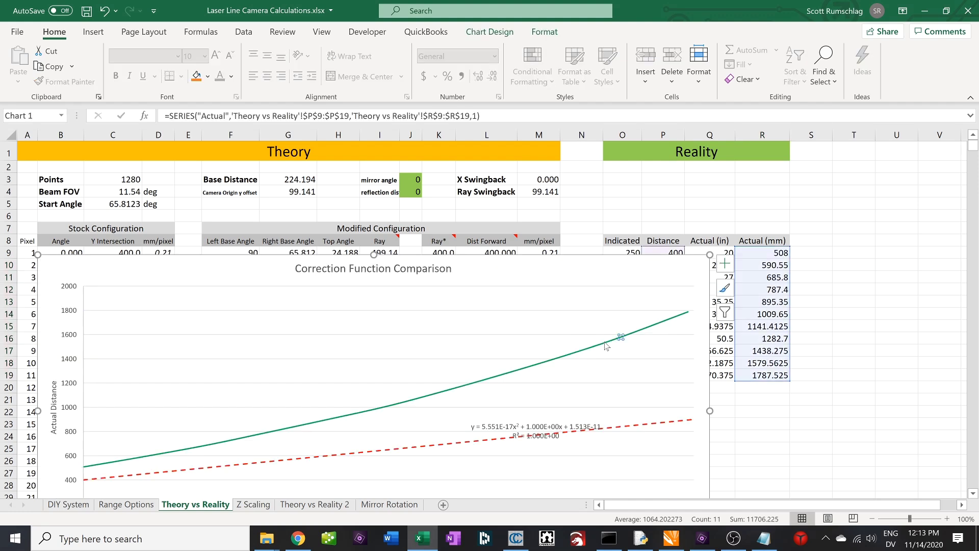
click(647, 425)
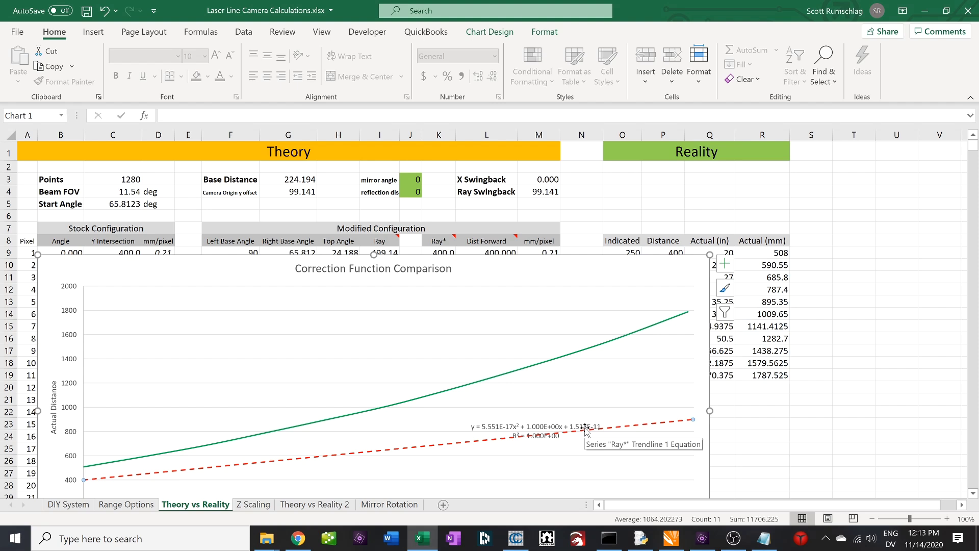
drag(579, 426, 600, 449)
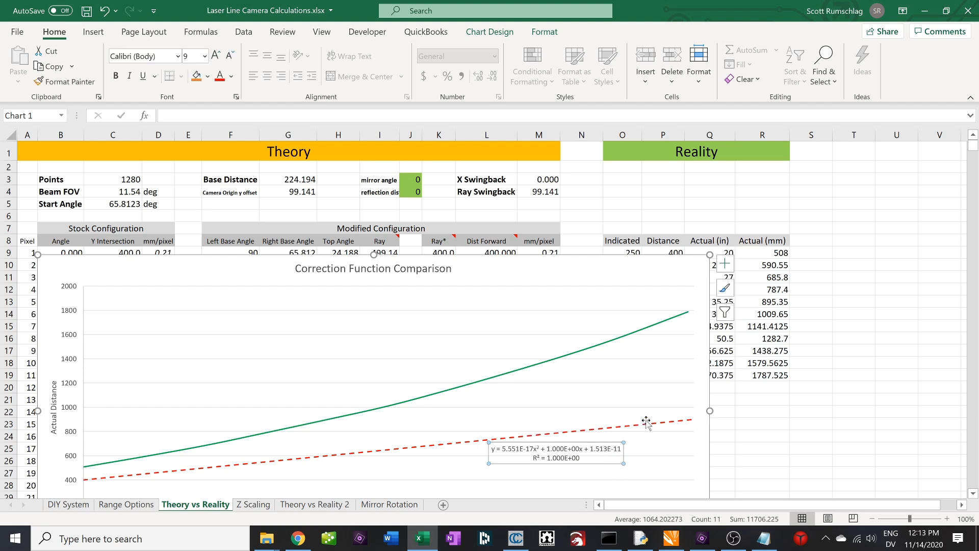
- Set the mirror angle in the Theory section to 2
click(411, 179)
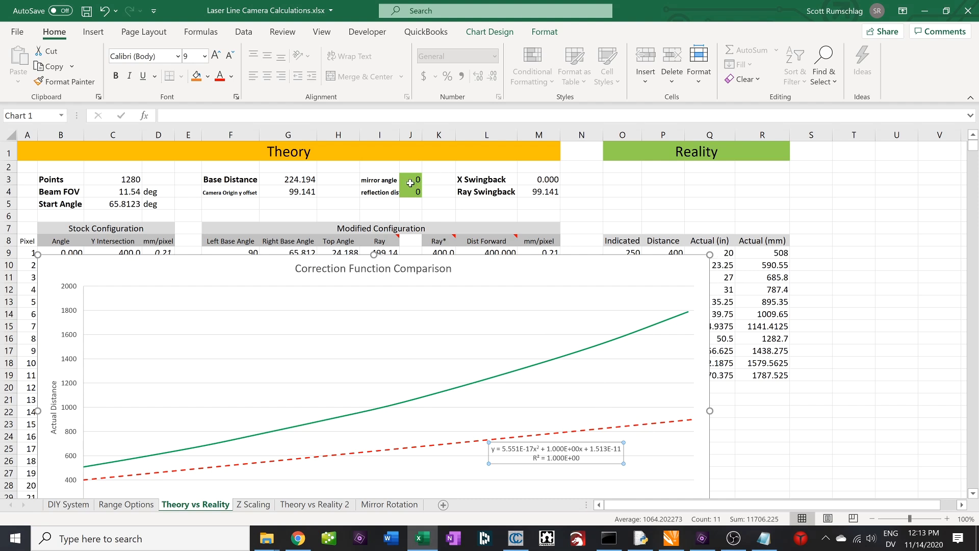
text(2)
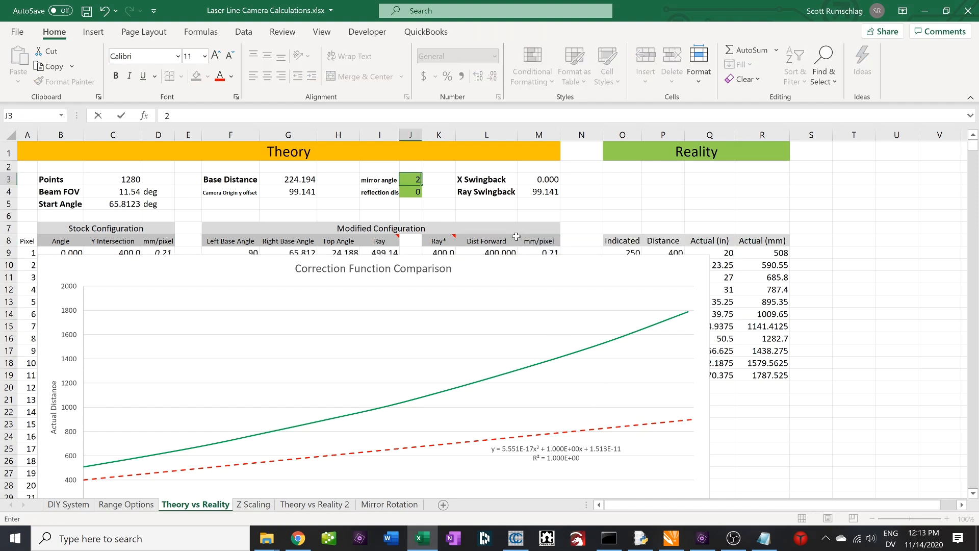
key(Return)
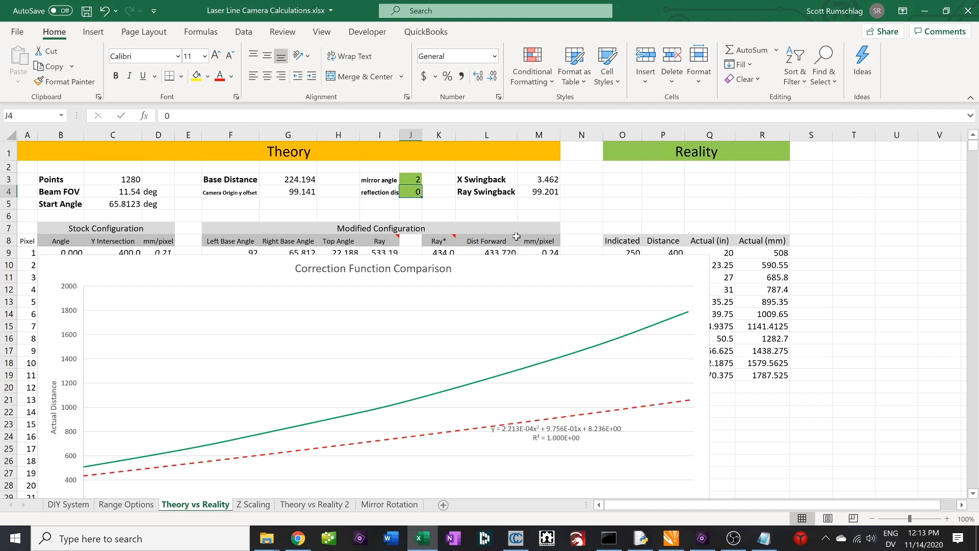
- Set the mirror angle in cell J3 to 4
key(Up)
text(4)
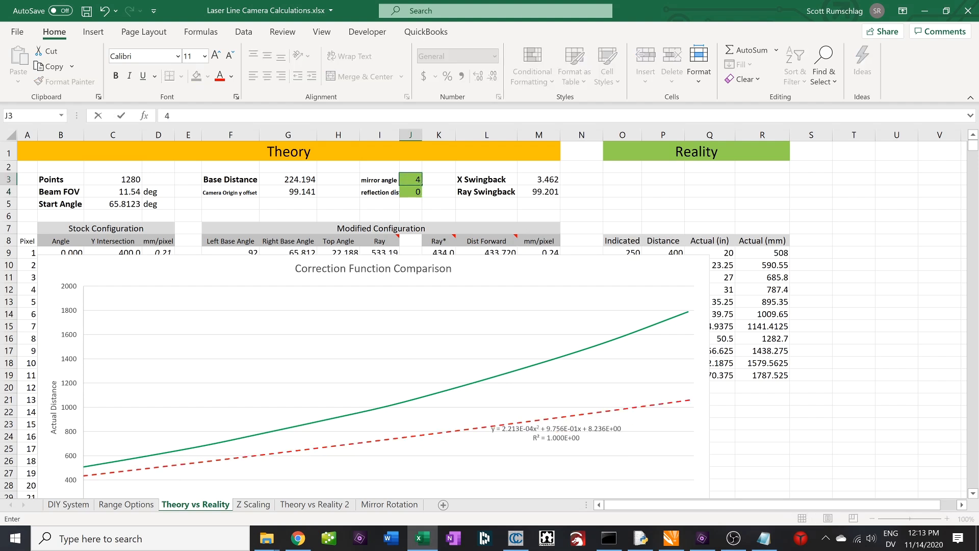
key(Return)
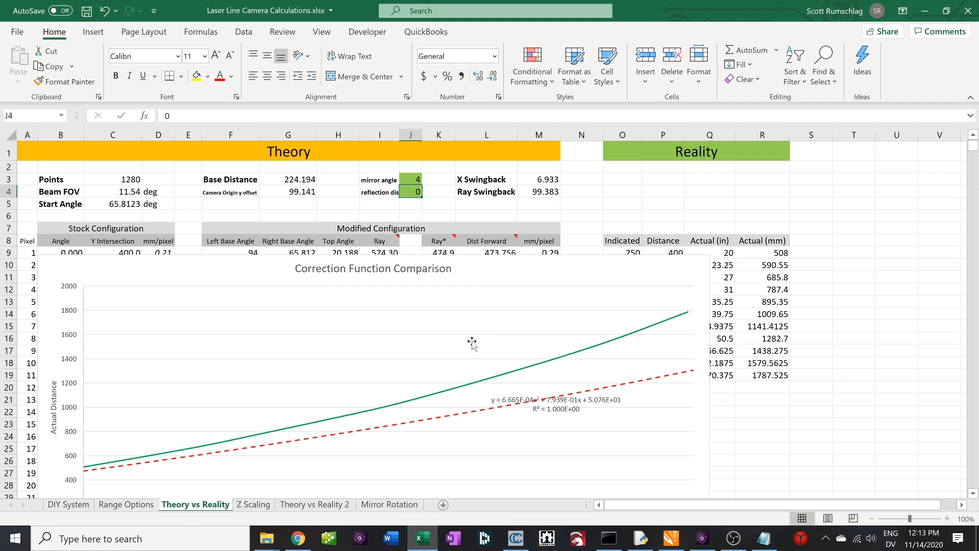
- Switch to CloudCompare, show the attempt_xyz180 4.0 point cloud and view its room outline close up
click(516, 538)
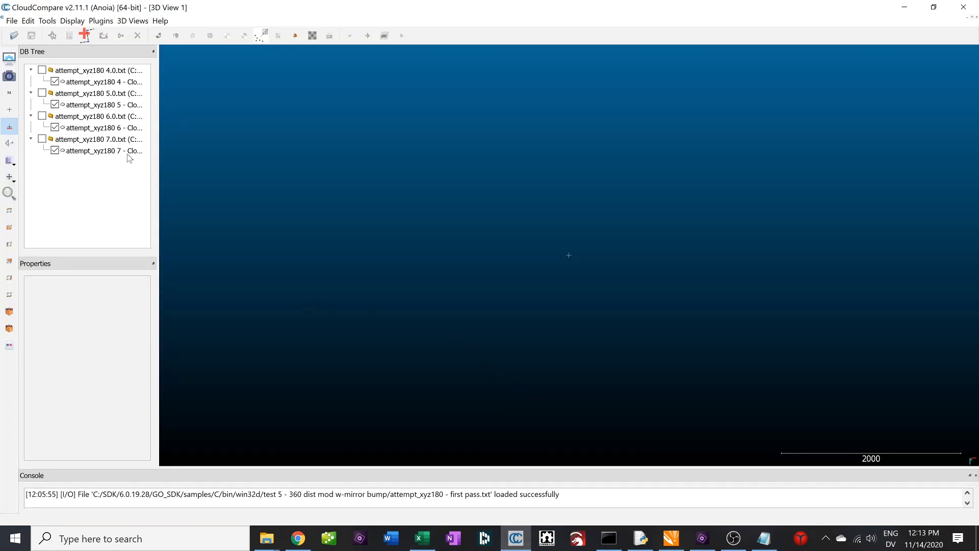
click(43, 71)
scroll(639, 295, up, 5)
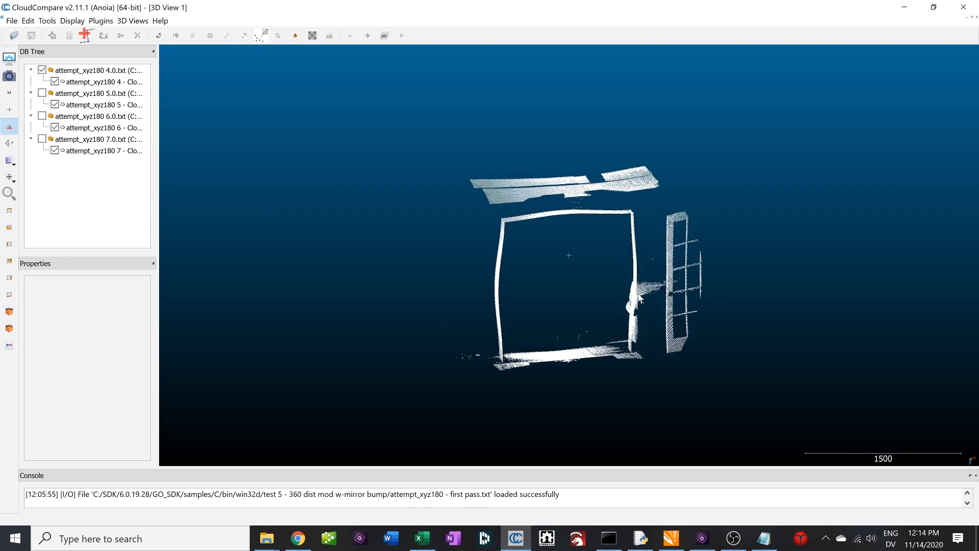
drag(619, 302, 545, 151)
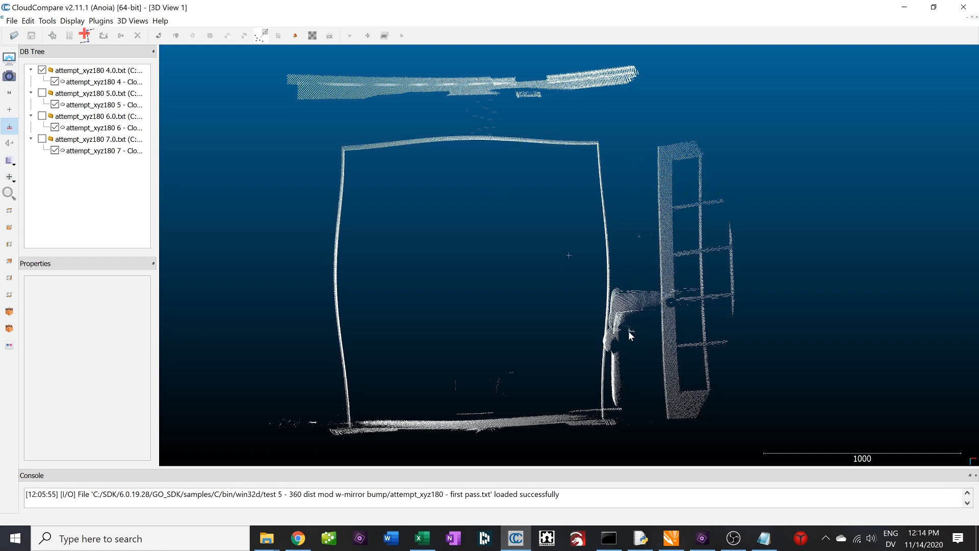
- Show the attempt_xyz180 5.0, 6.0 and 7.0 point clouds together with the 4.0 cloud
click(43, 93)
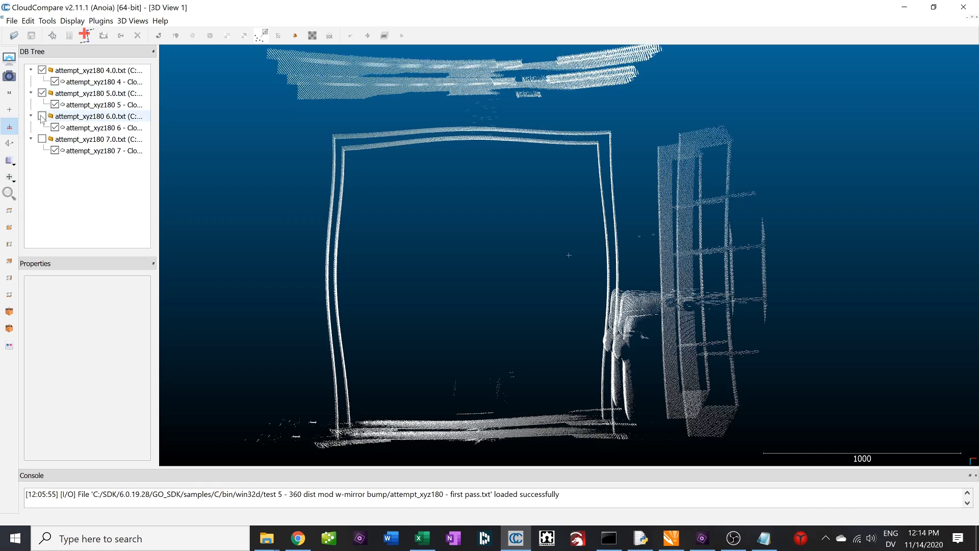
click(43, 116)
click(43, 139)
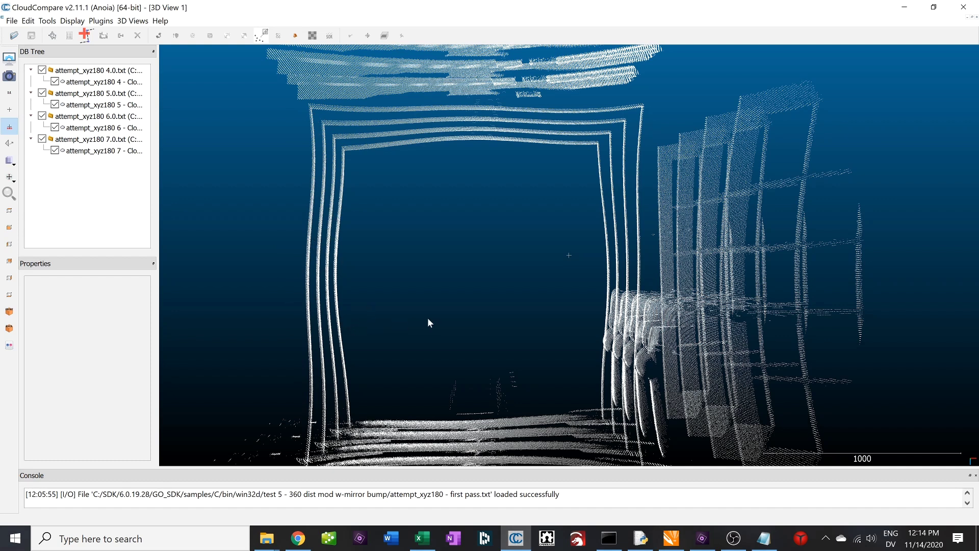
- Hide the attempt_xyz180 4.0, 5.0 and 6.0 point clouds, leaving only 7.0 displayed
click(42, 70)
click(42, 93)
click(41, 115)
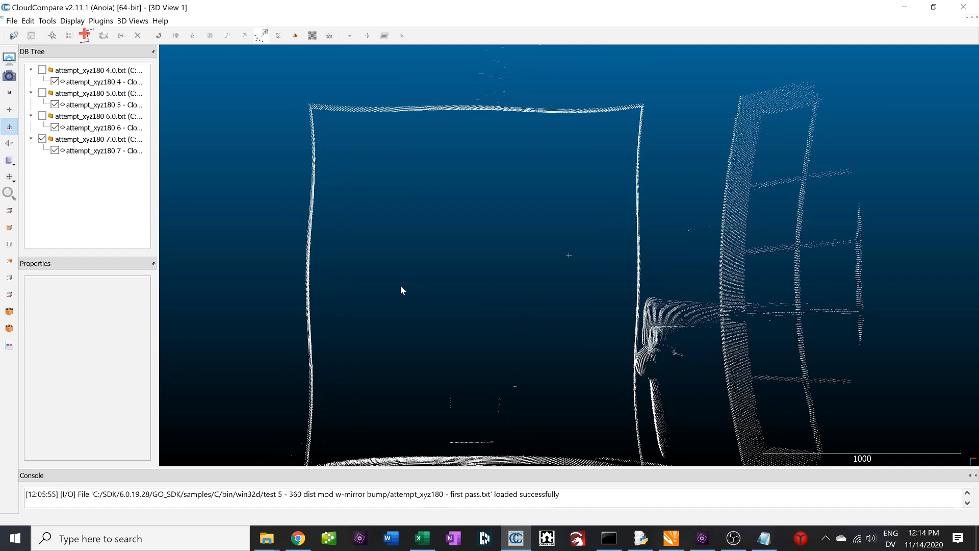
- View the attempt_xyz180 7.0 room outline at a slight tilt, and switch to the Range Scaling drawing in CorelDRAW
drag(469, 296, 580, 384)
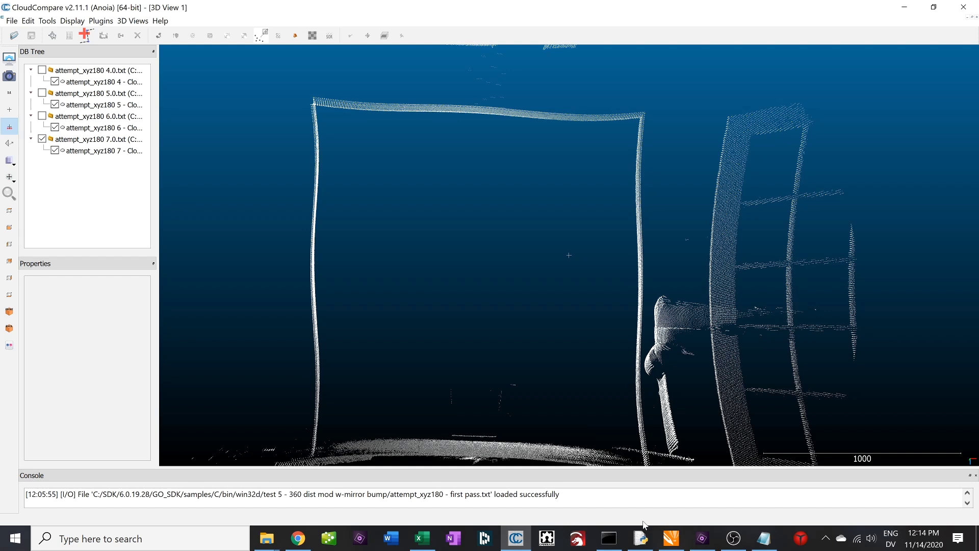
click(672, 538)
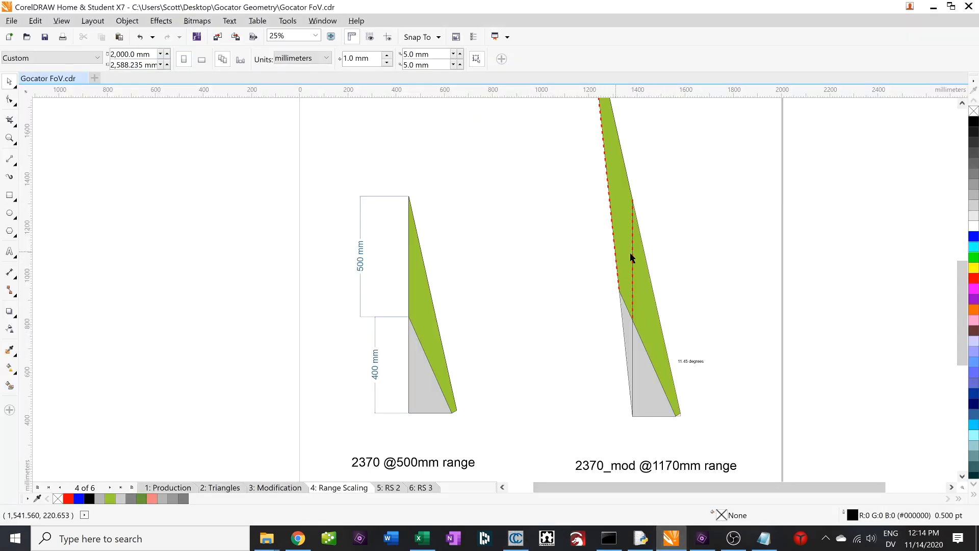
- Switch to the Theory vs Reality sheet in Excel and set the mirror angle in J3 to 6 and the reflection distance in J4 to 50
click(424, 538)
click(411, 179)
text(6)
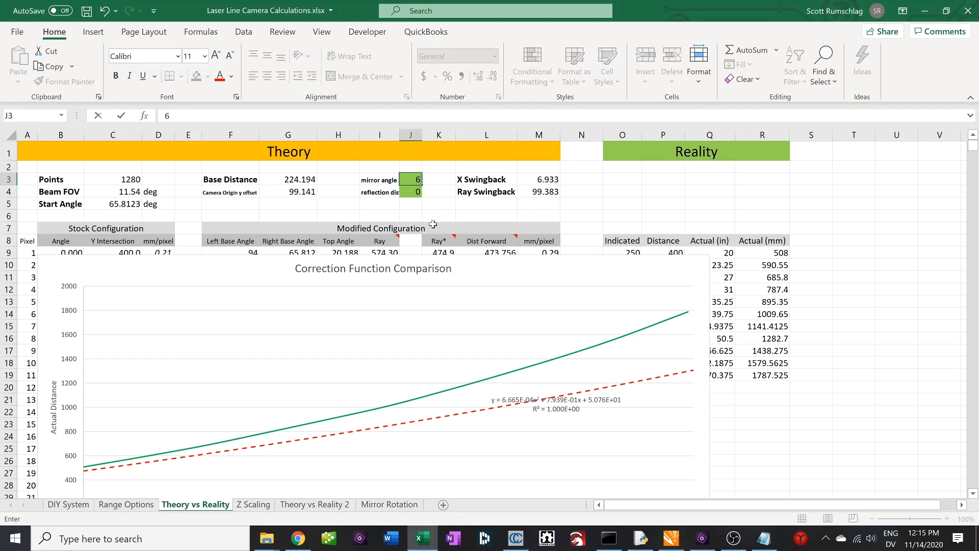
key(Return)
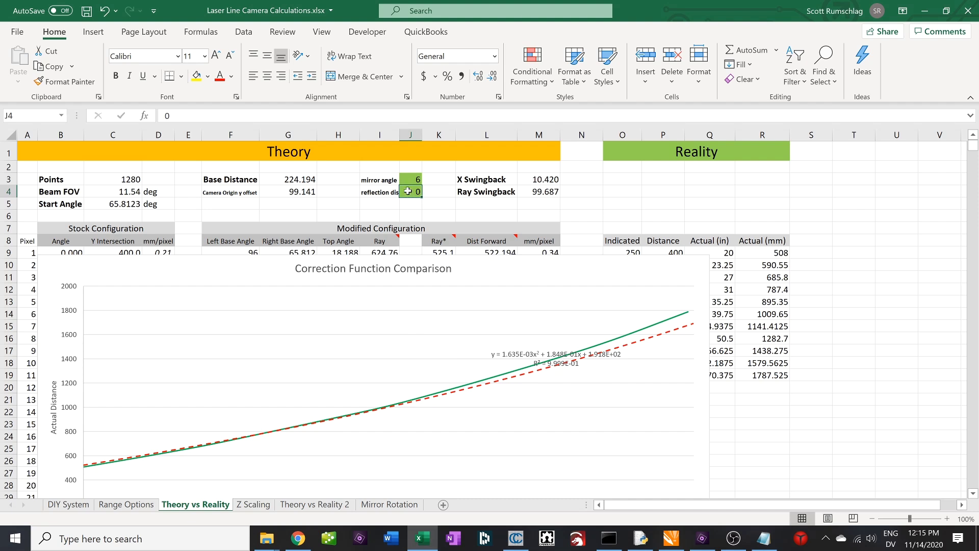
text(50)
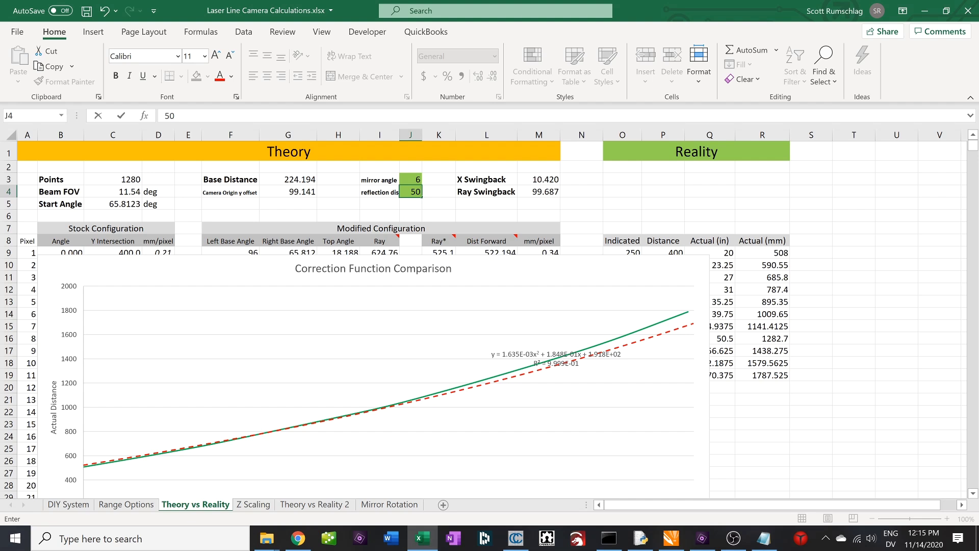
key(Return)
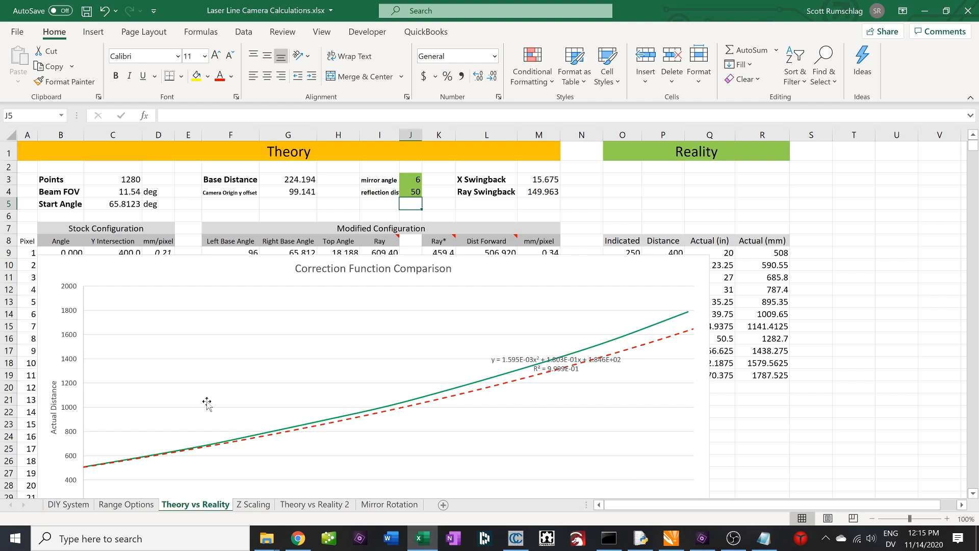
- Set the mirror angle in cell J3 to 7
click(415, 181)
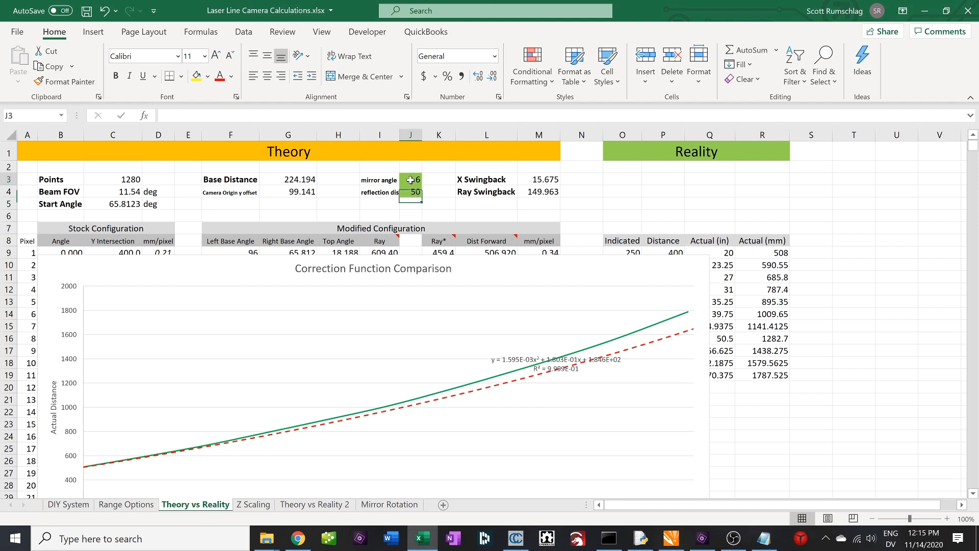
text(7)
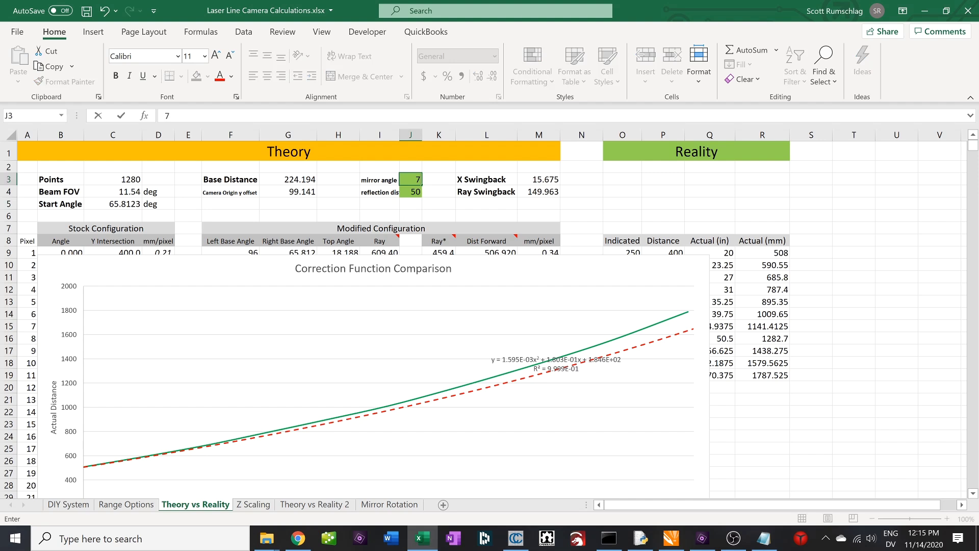
key(Return)
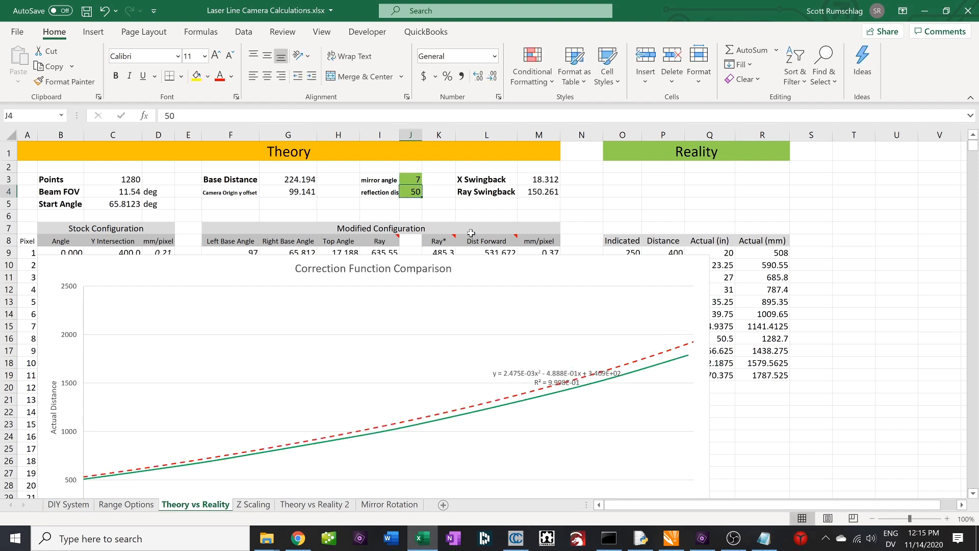
- Set the mirror angle in cell J3 to 6.8
click(408, 180)
text(6.8)
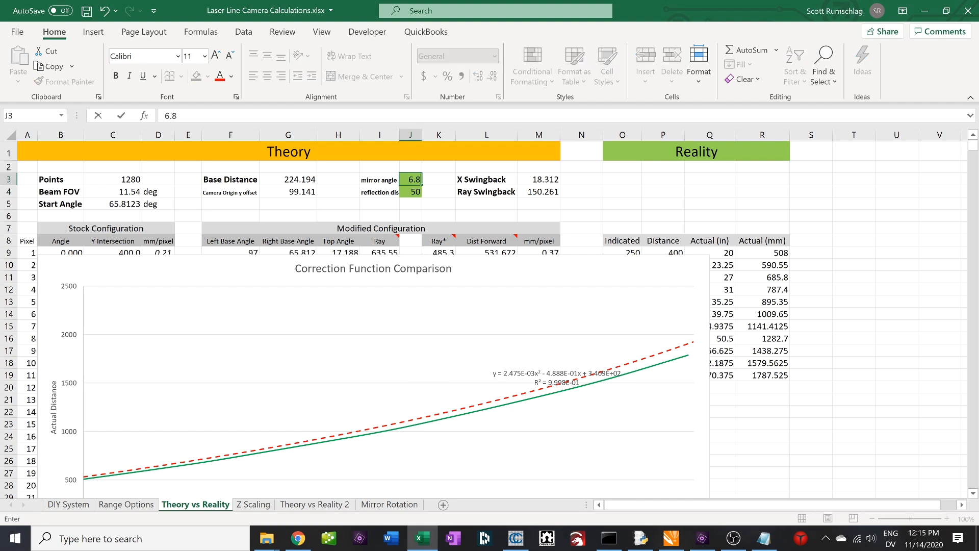
key(Return)
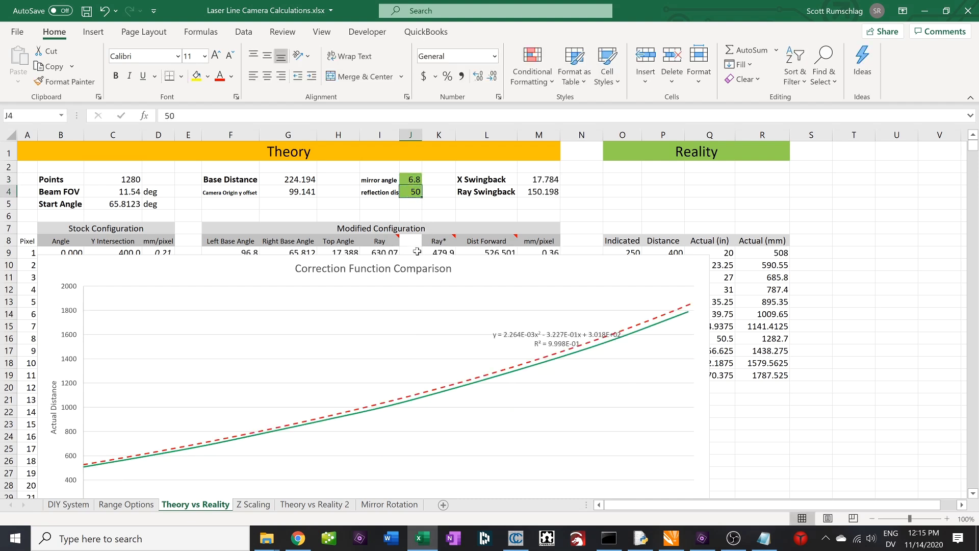
- Set the reflection distance in cell J4 to 100 and move the chart's trendline equation clear of the curves
text(100)
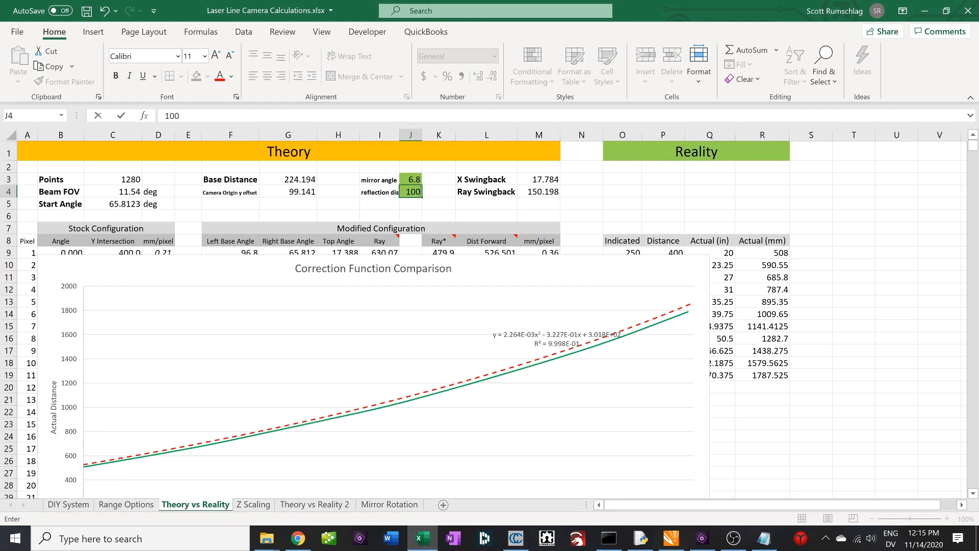
key(Return)
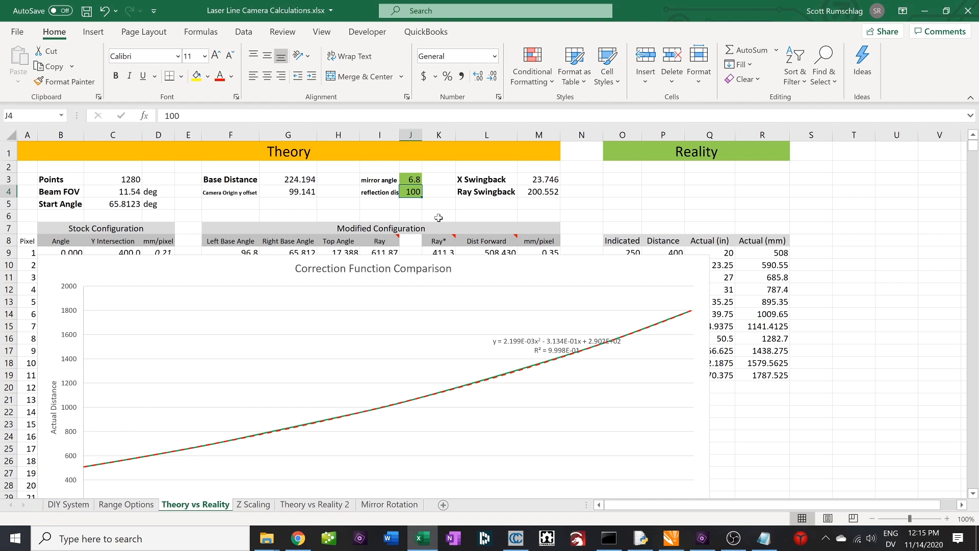
click(574, 351)
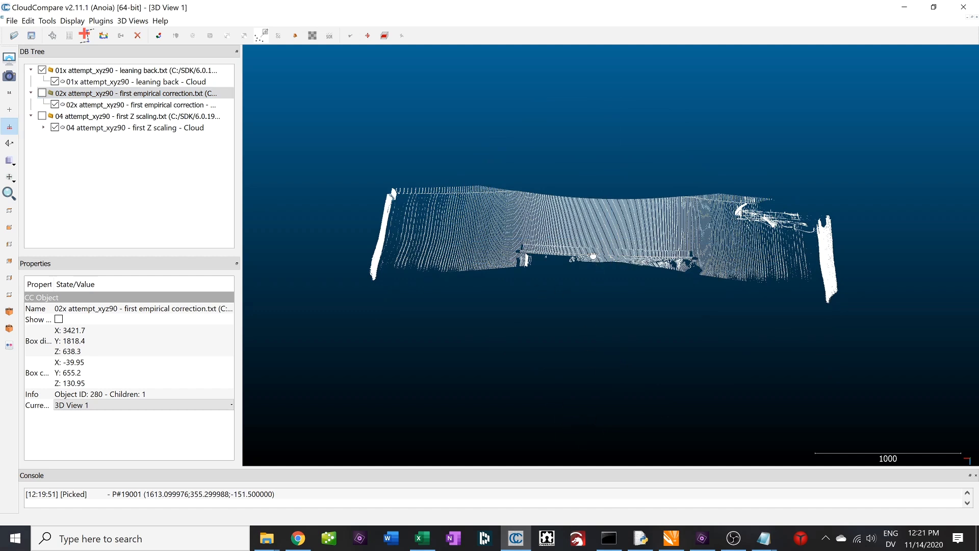
- Examine the leaning back point cloud in CloudCompare from the front and from above, and return to the correction function chart in Excel
drag(593, 256, 399, 206)
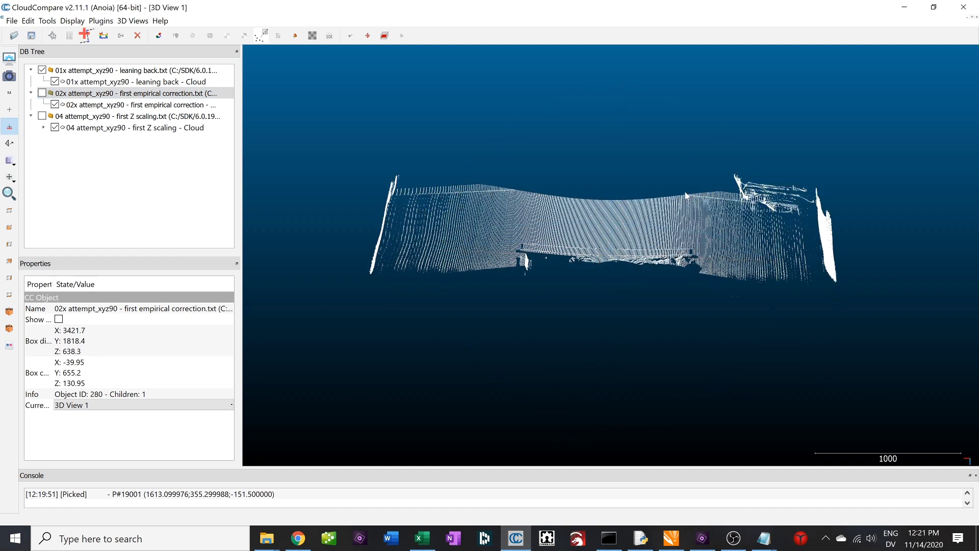
drag(629, 223, 736, 259)
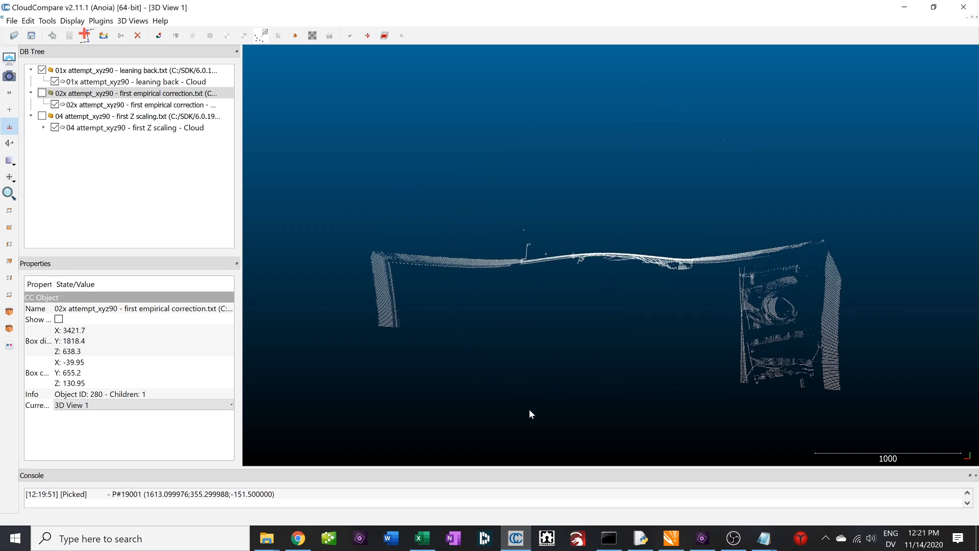
click(422, 538)
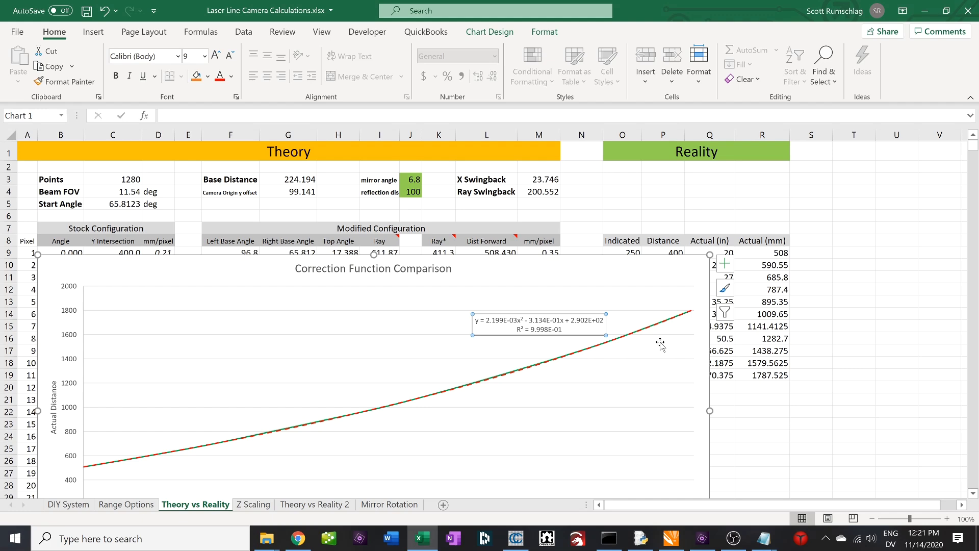
- Switch to CloudCompare, show the first empirical correction cloud in place of the leaning back one, and examine its wall from above and front
click(515, 538)
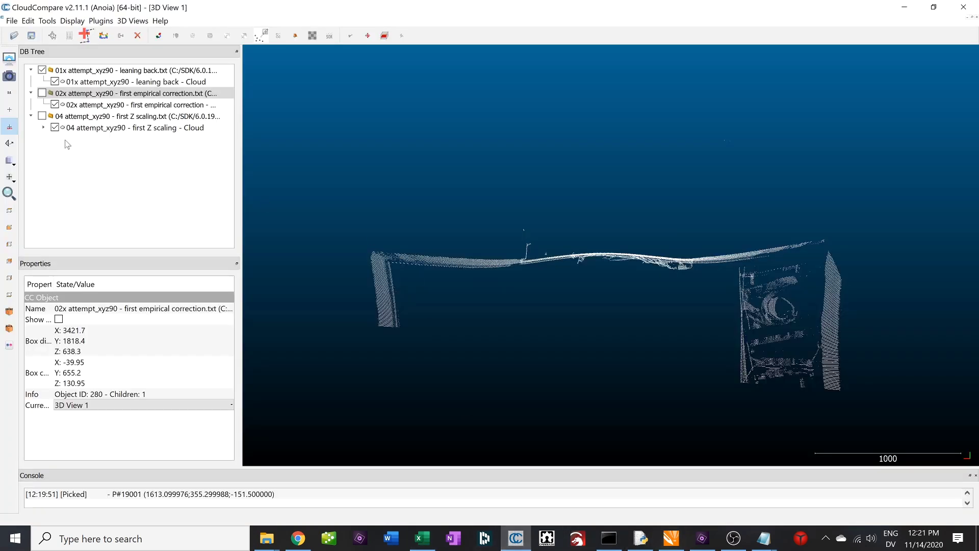
click(42, 93)
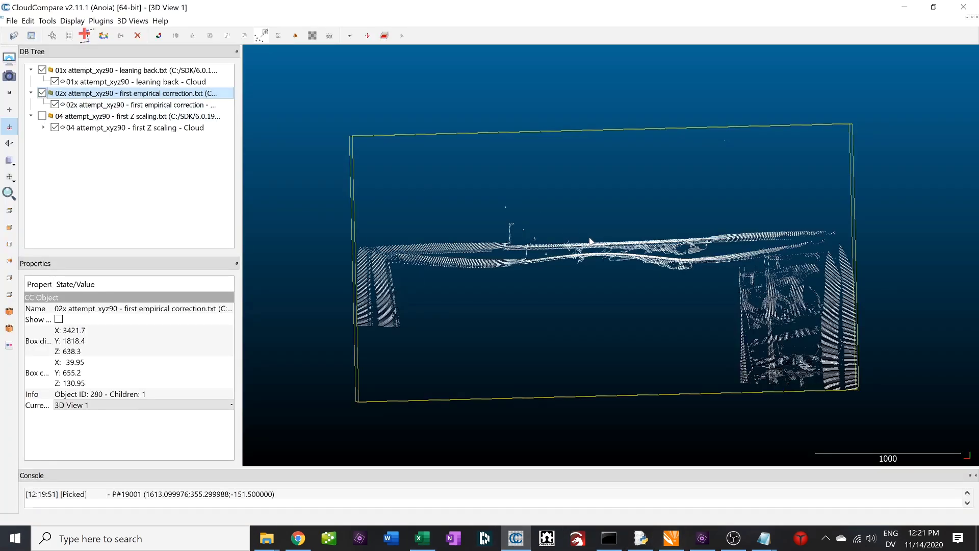
click(41, 70)
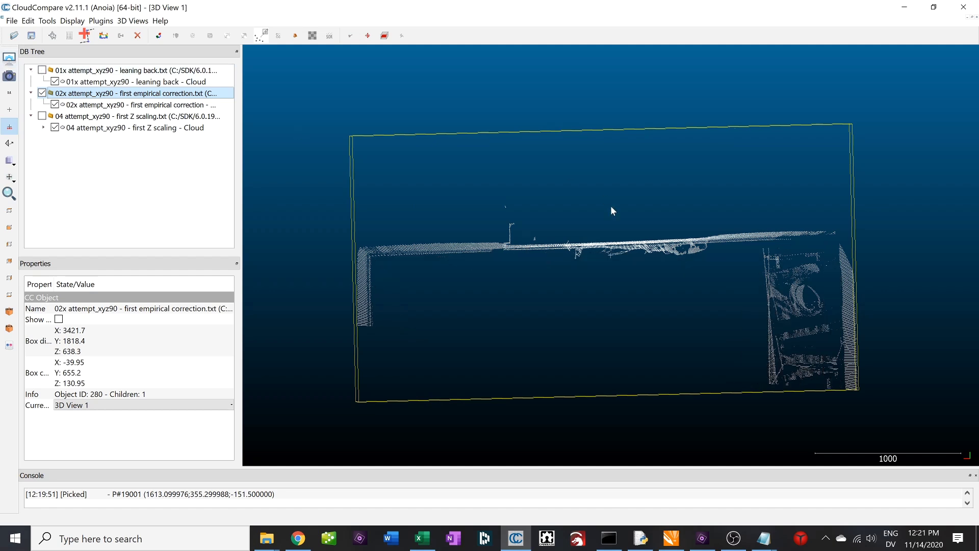
drag(623, 231, 718, 239)
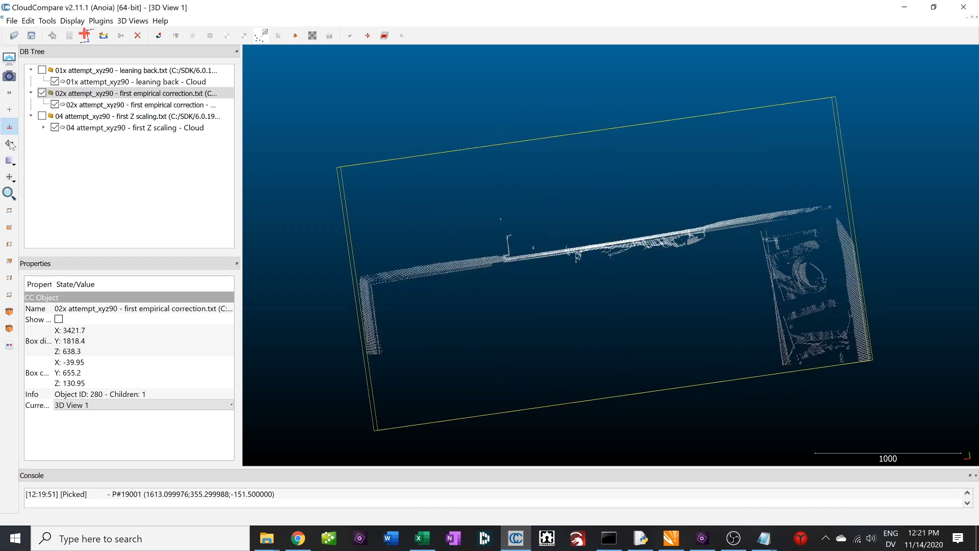
drag(515, 387, 512, 252)
- Show the first Z scaling cloud in place of the first empirical correction cloud and view its walls at an angle
click(42, 116)
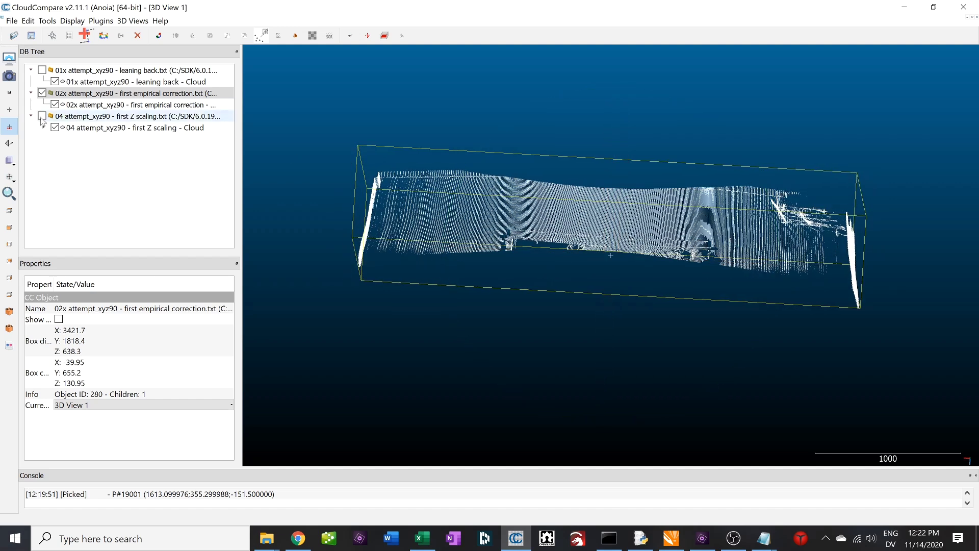
click(42, 93)
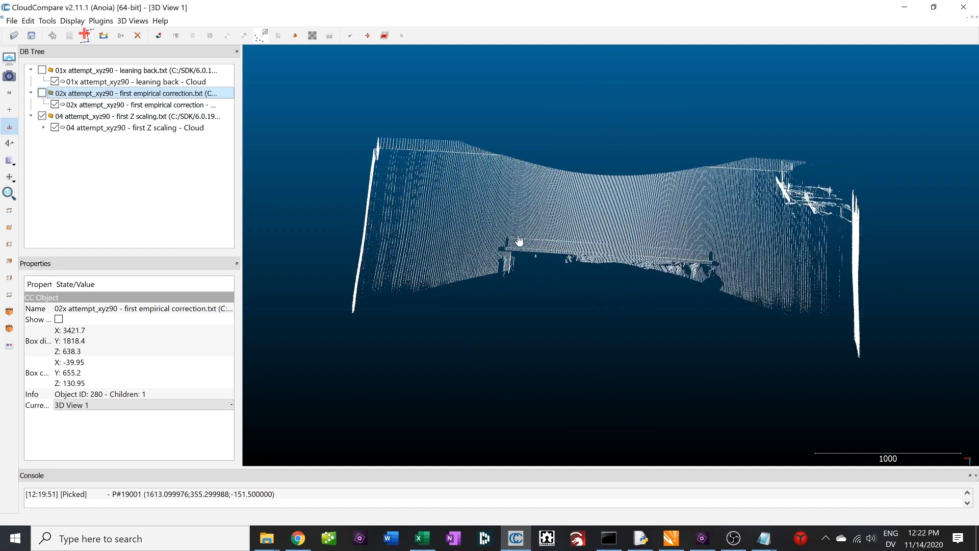
drag(520, 241, 439, 213)
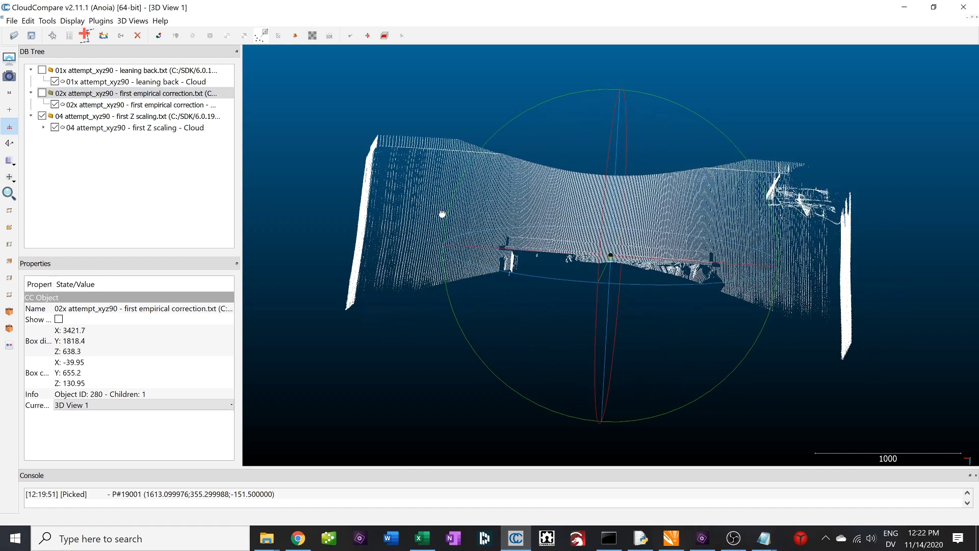
drag(619, 297, 752, 302)
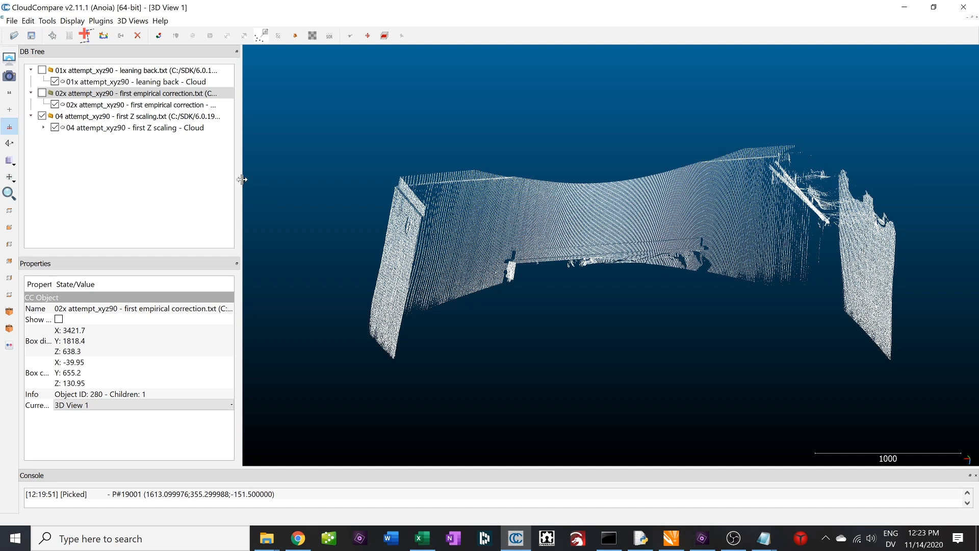
- Measure the distance between the two side walls of the first Z scaling cloud with Point picking
click(47, 20)
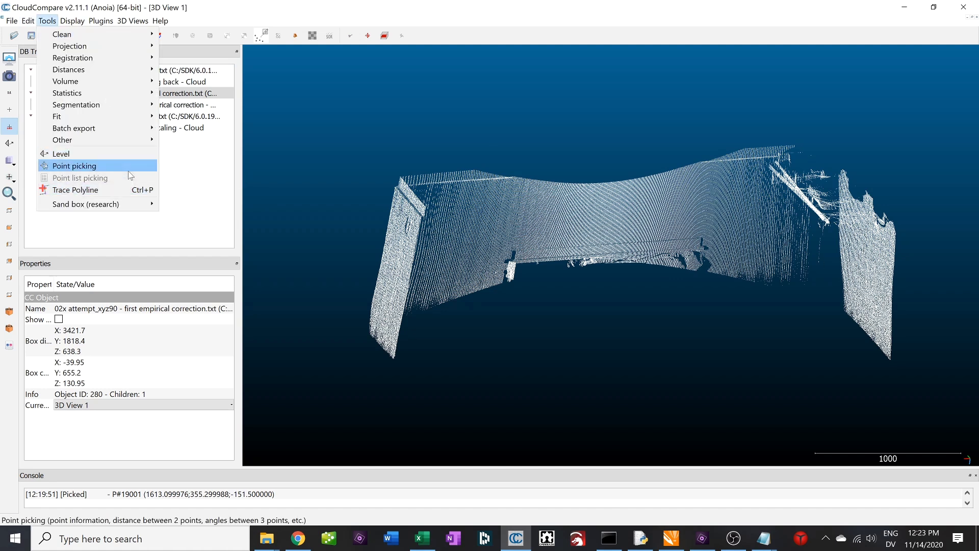
click(77, 166)
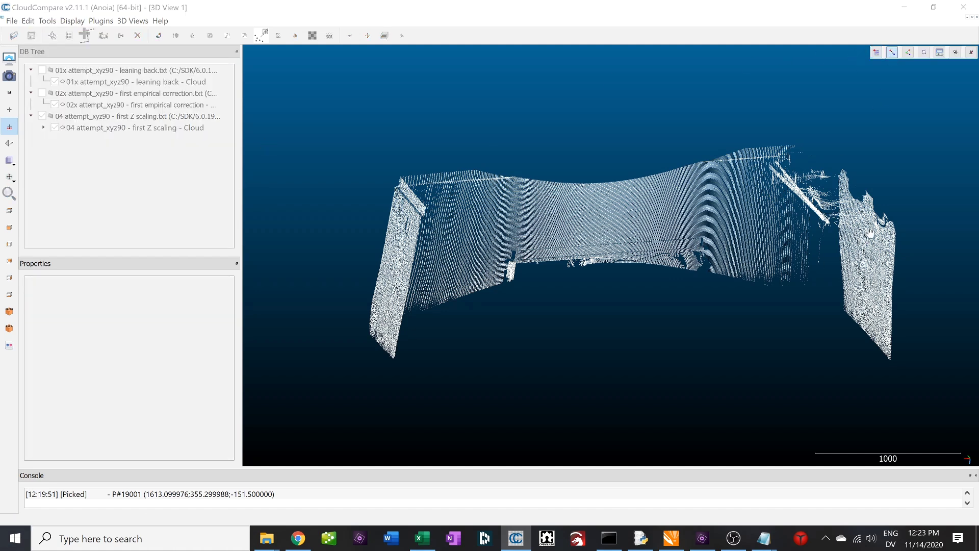
click(888, 239)
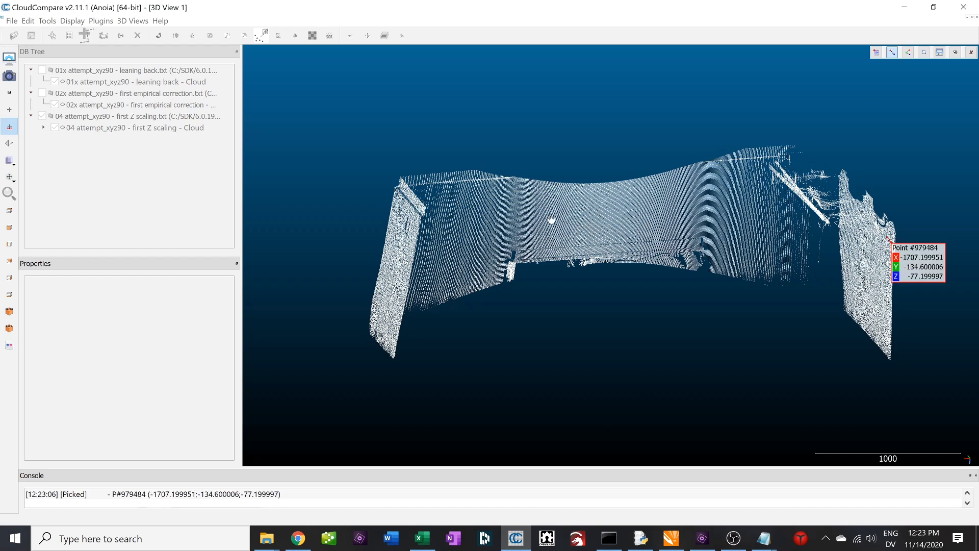
drag(550, 219, 356, 290)
click(356, 289)
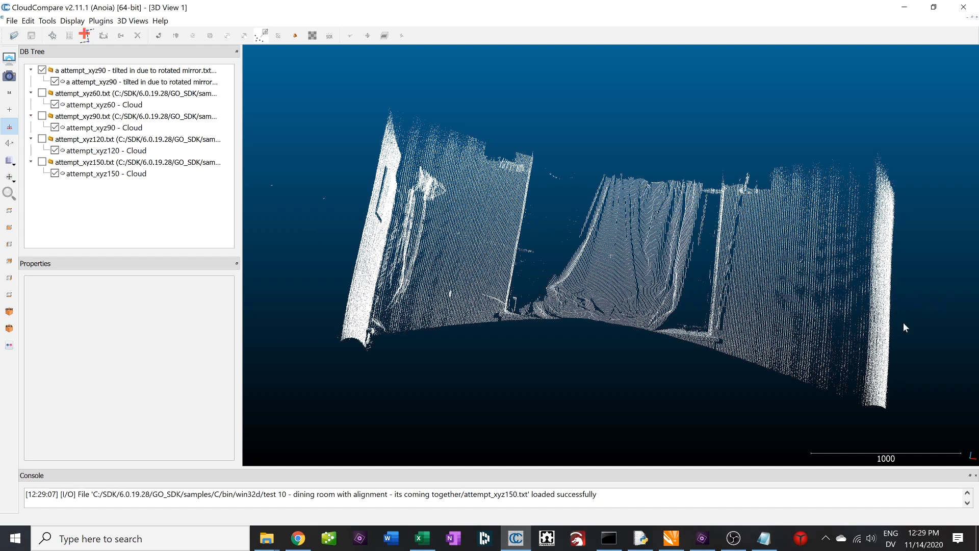
- Examine the attempt_xyz90 cloud tilted in due to the rotated mirror, viewing its curtain and side walls from several angles
drag(453, 179, 803, 271)
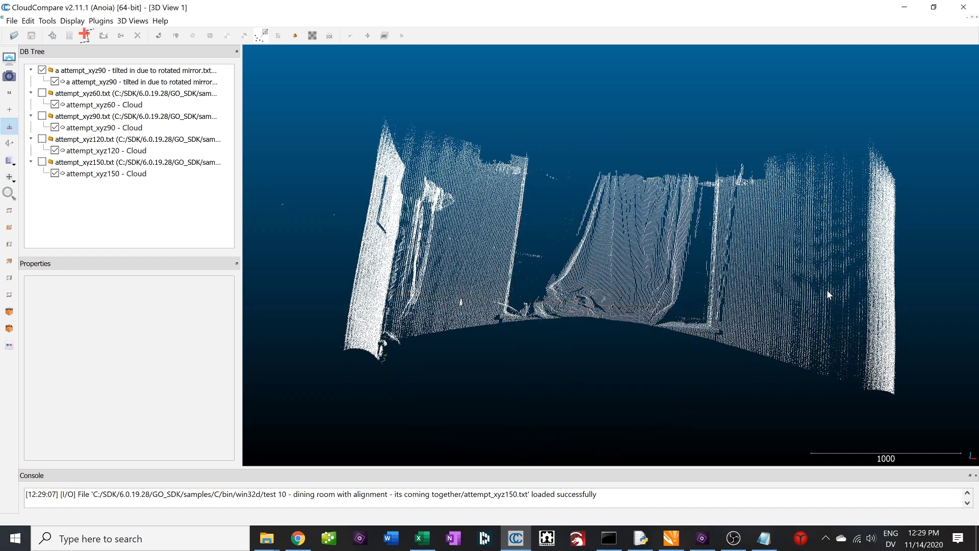
drag(828, 290, 696, 242)
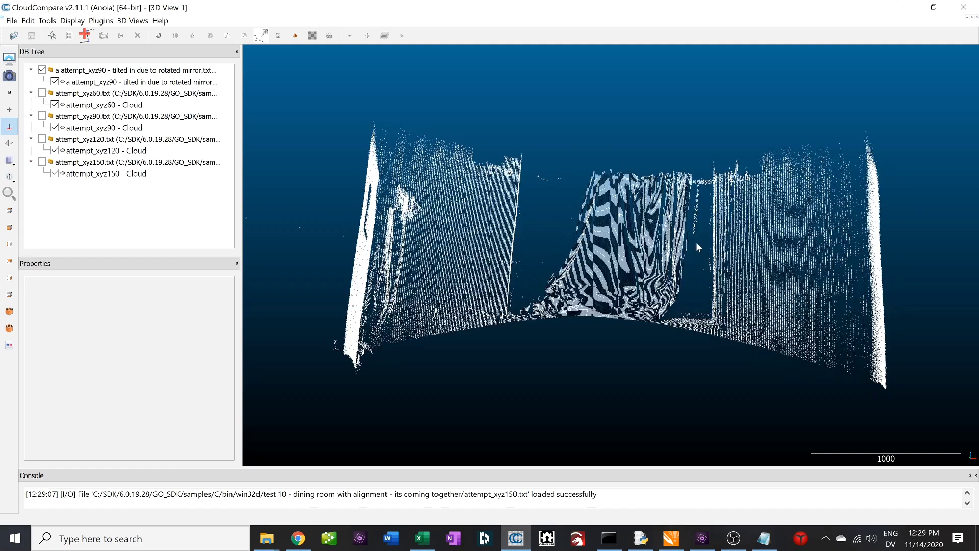
scroll(647, 239, up, 2)
drag(638, 212, 530, 228)
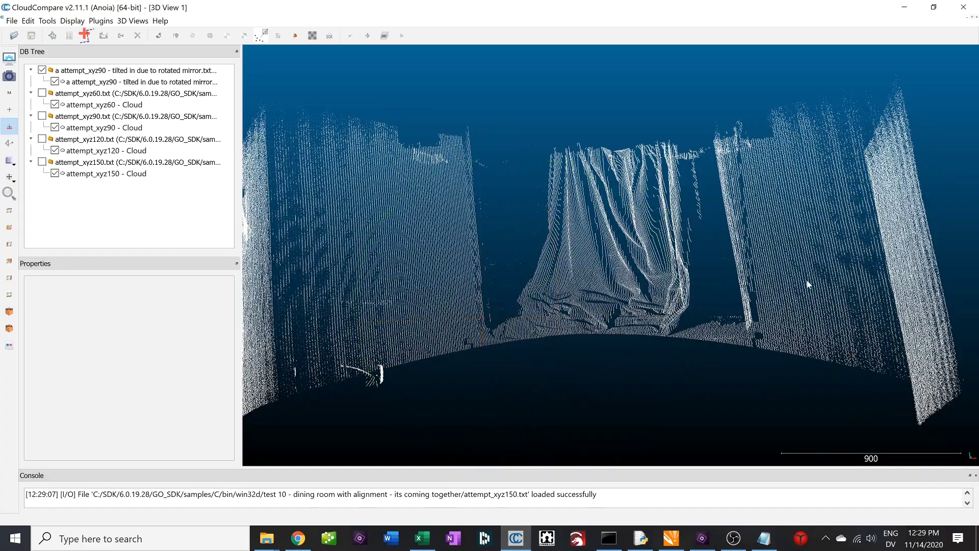
drag(452, 251, 507, 279)
scroll(343, 197, down, 3)
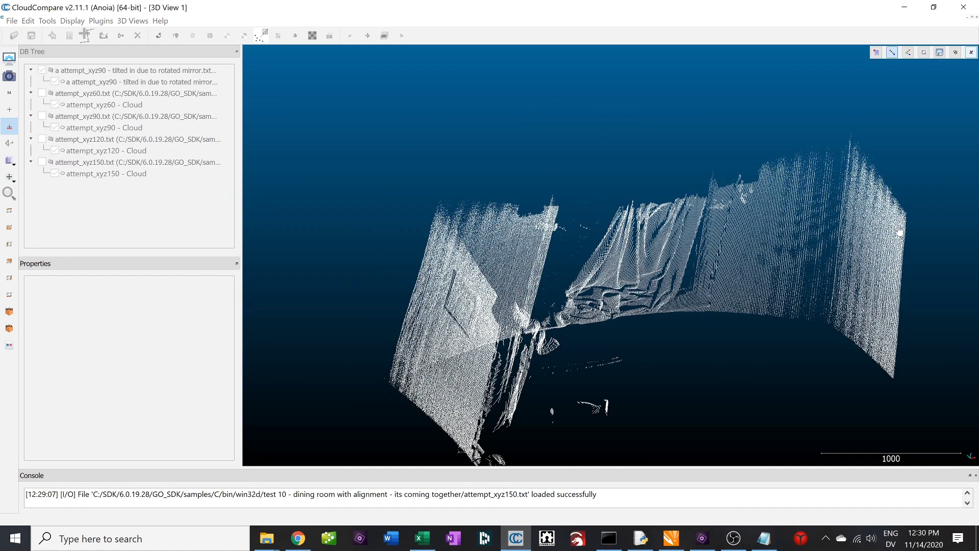
- Measure the distance between the two side walls of the tilted-in attempt_xyz90 cloud and clear the measurement
click(900, 224)
click(485, 294)
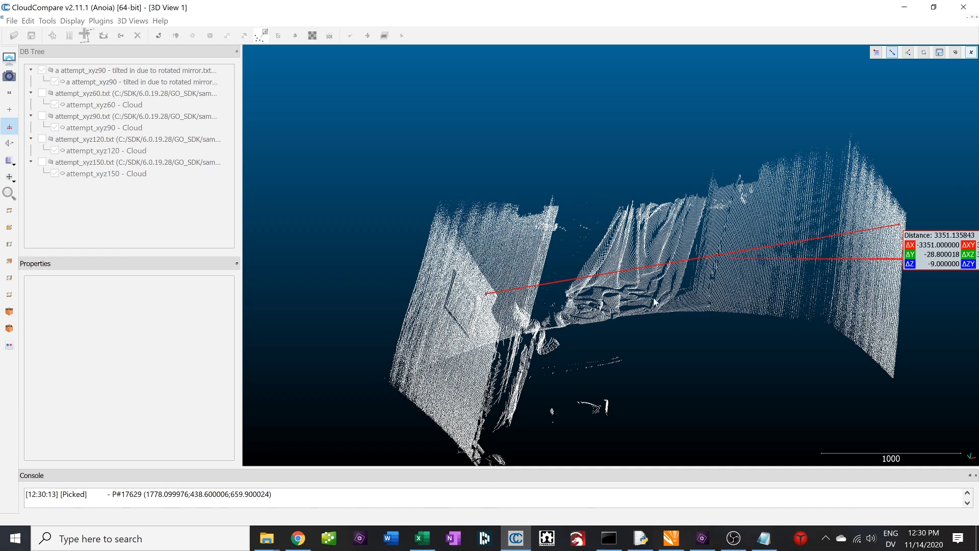
click(956, 52)
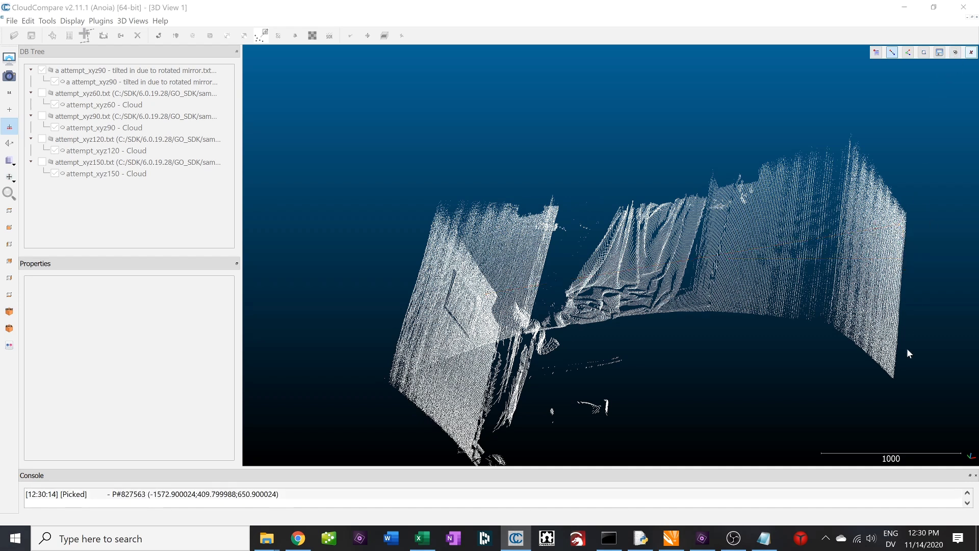
- Measure the distance between the lower ends of the tilted-in cloud's side walls, clear it, and examine the wall tilt from several angles
click(887, 367)
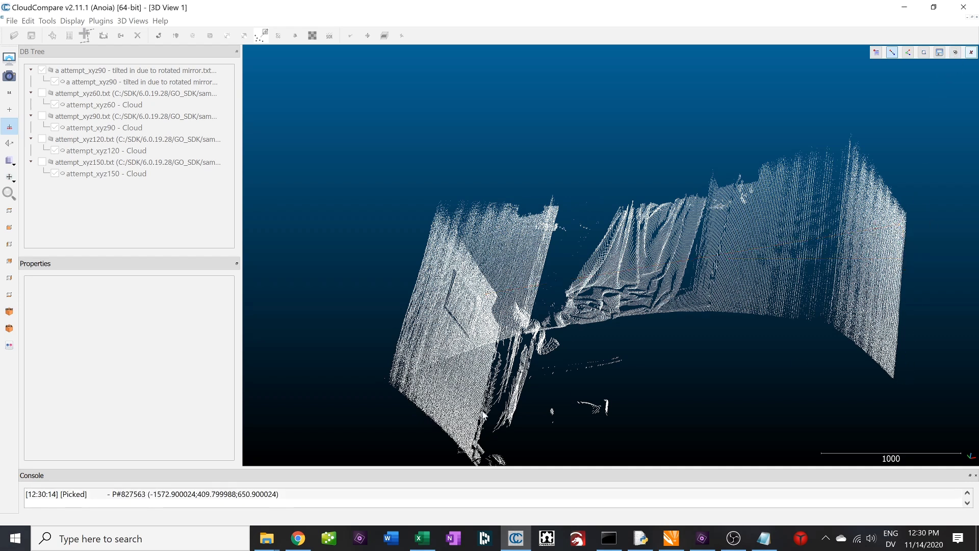
click(466, 435)
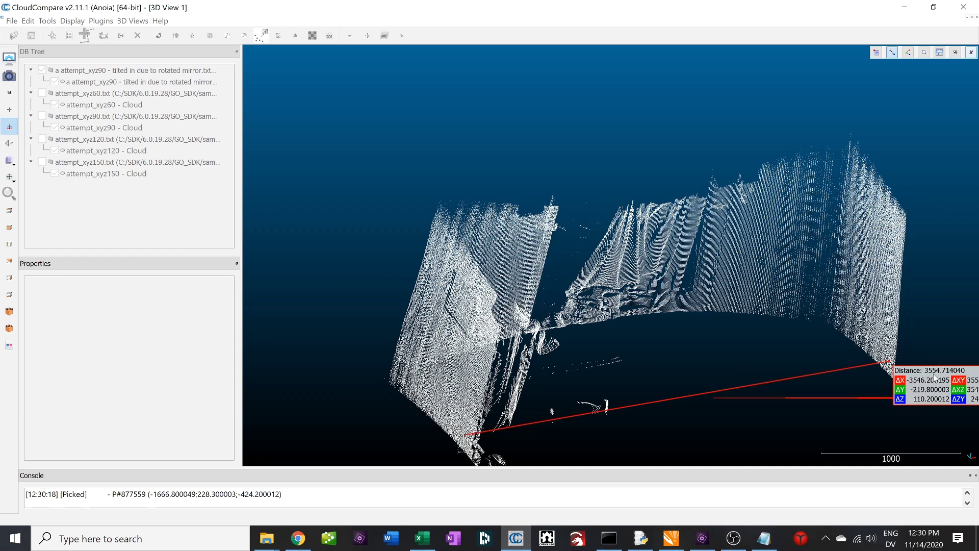
key(Escape)
drag(935, 377, 355, 264)
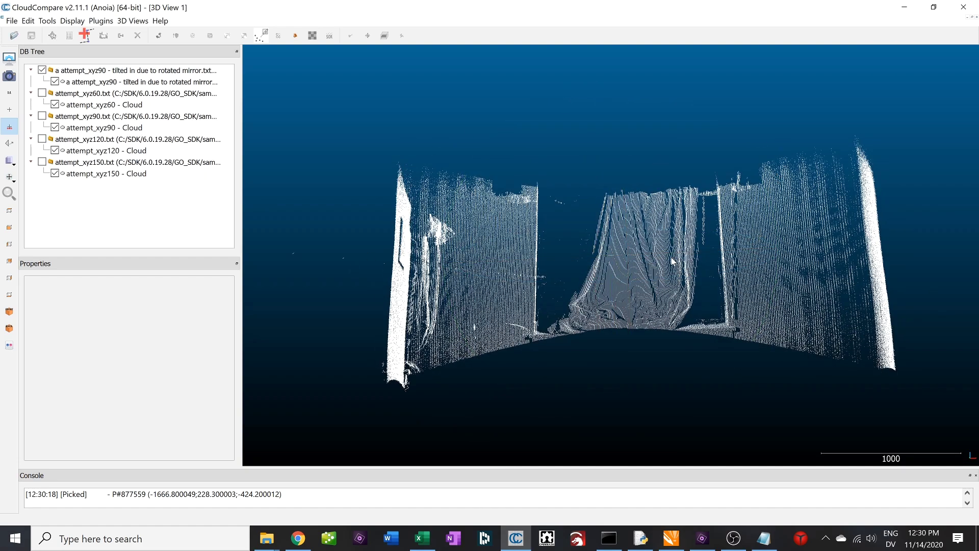
drag(673, 262, 603, 310)
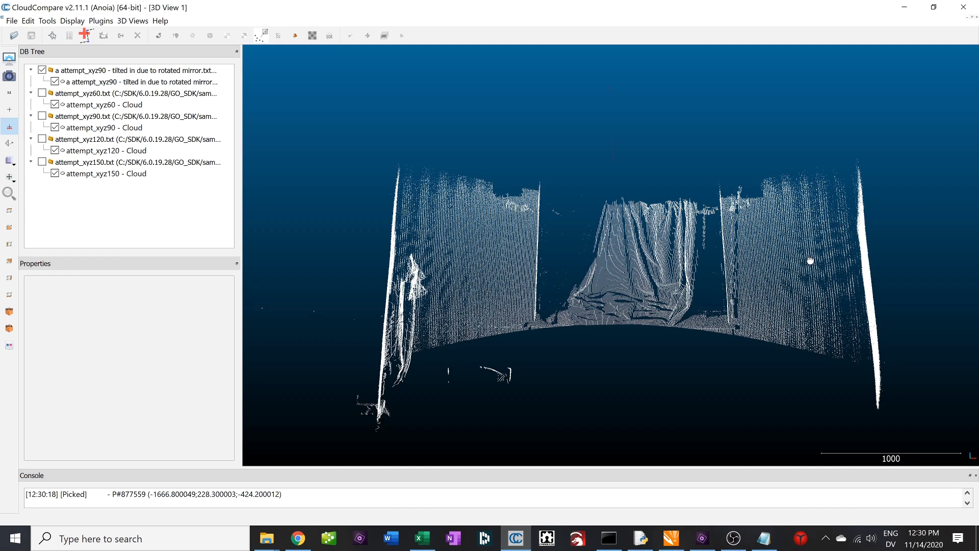
drag(809, 260, 891, 202)
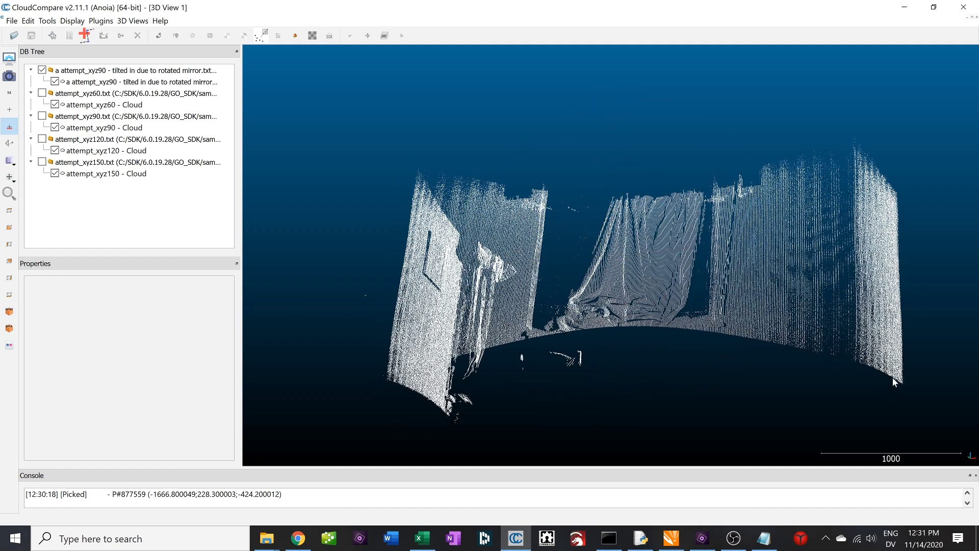
- Switch to the Excel workbook and review the top of view row's angle, offset and top distance on the Mirror Rotation sheet
click(423, 538)
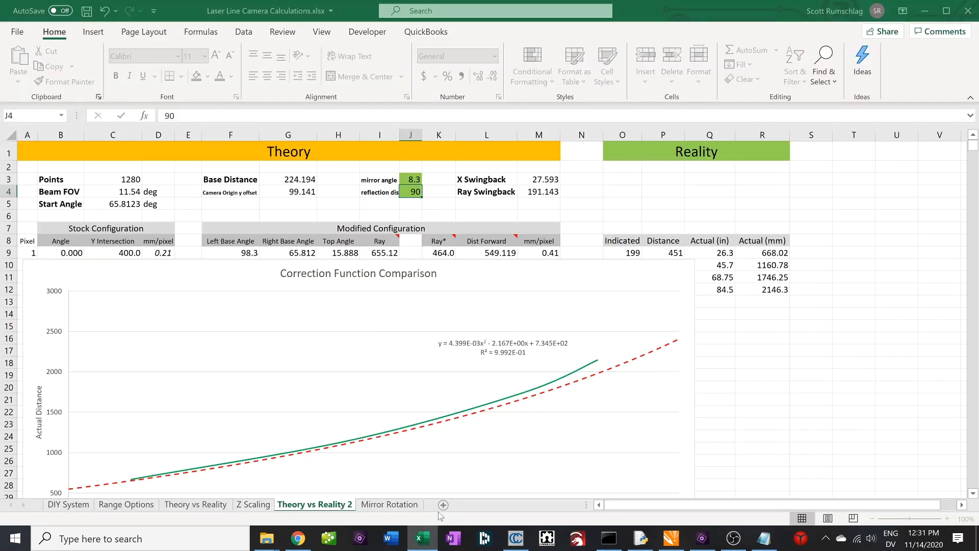
click(398, 504)
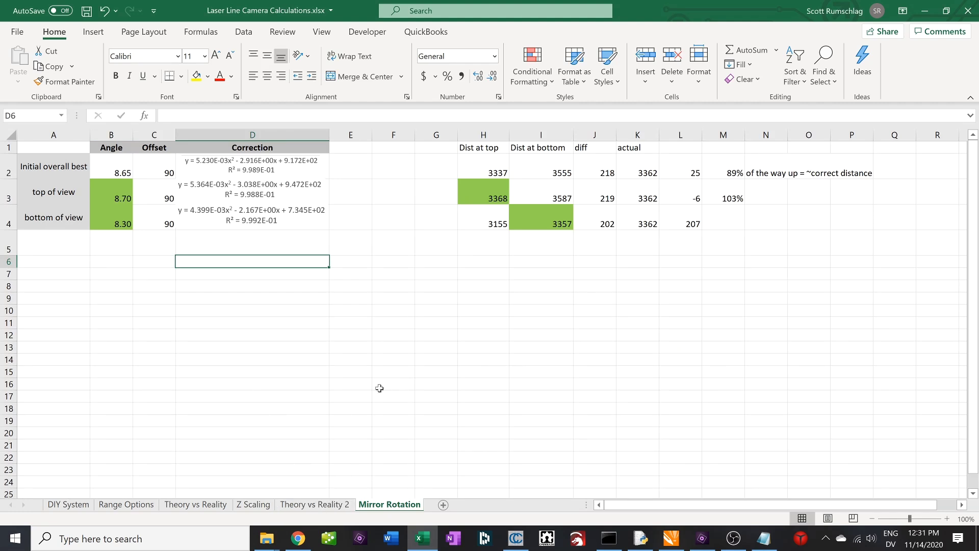
click(52, 193)
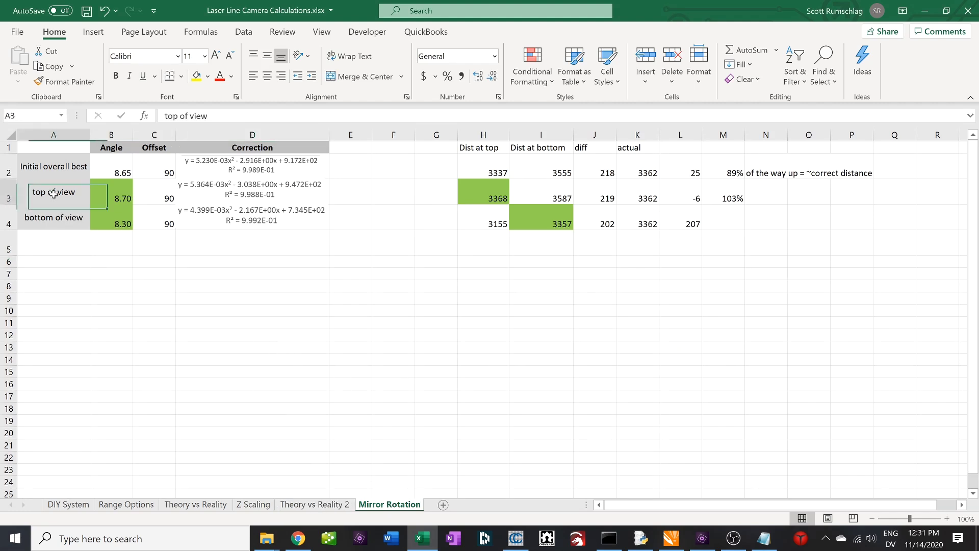
click(119, 197)
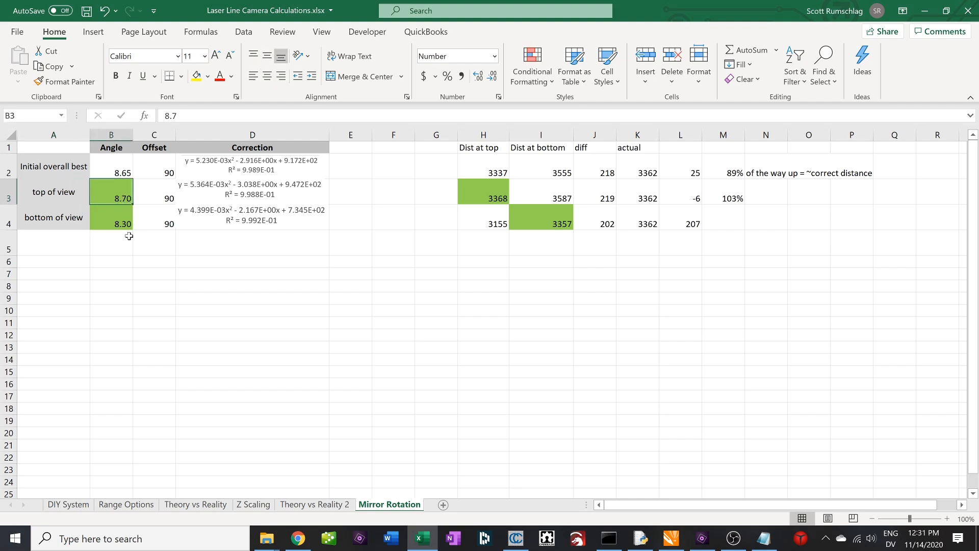
click(164, 191)
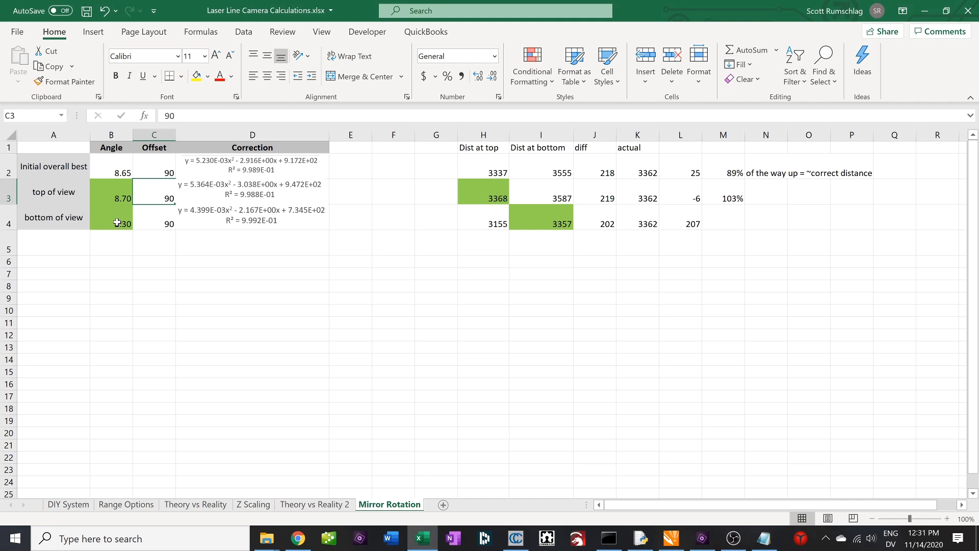
click(495, 197)
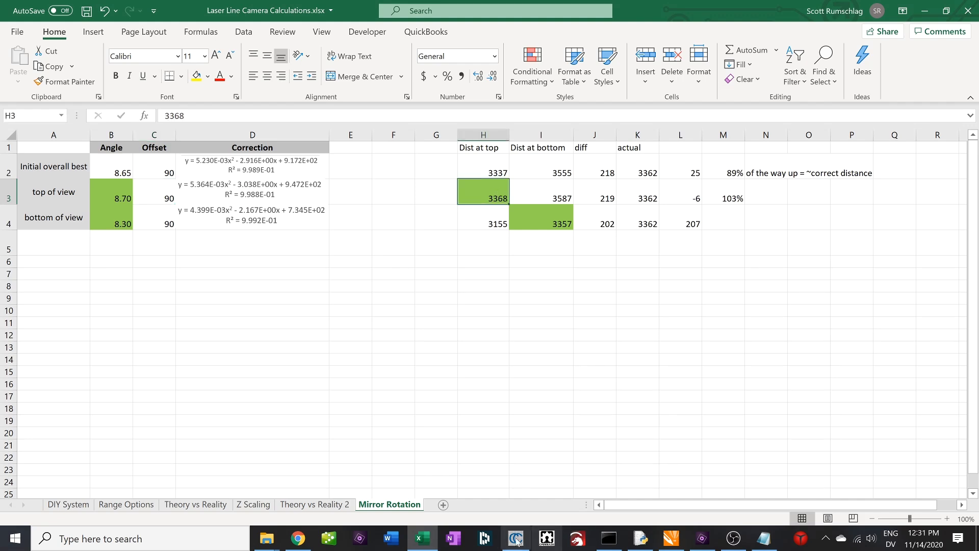
- Switch to CloudCompare, overlay the attempt_xyz90 cloud with the tilted-in cloud, and view both sets of side walls from the front
click(516, 539)
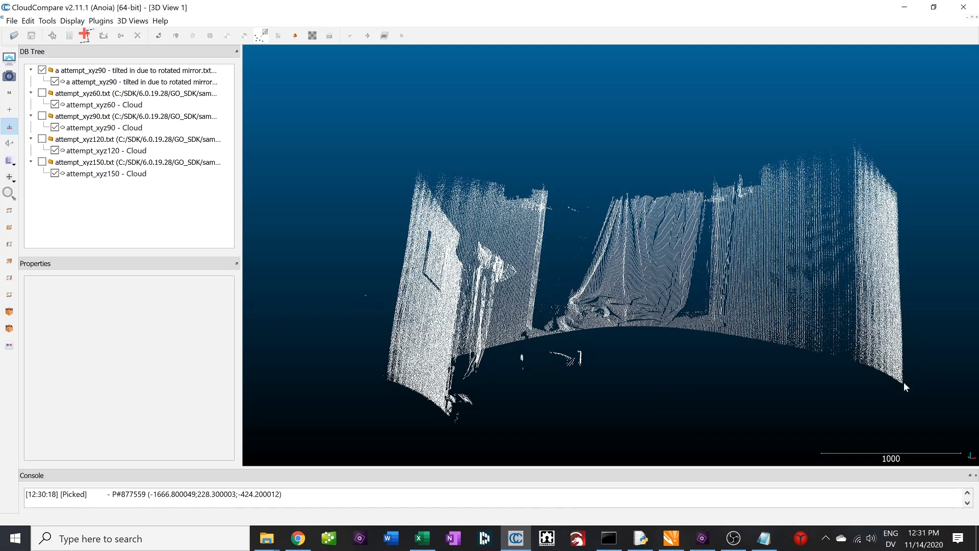
click(42, 70)
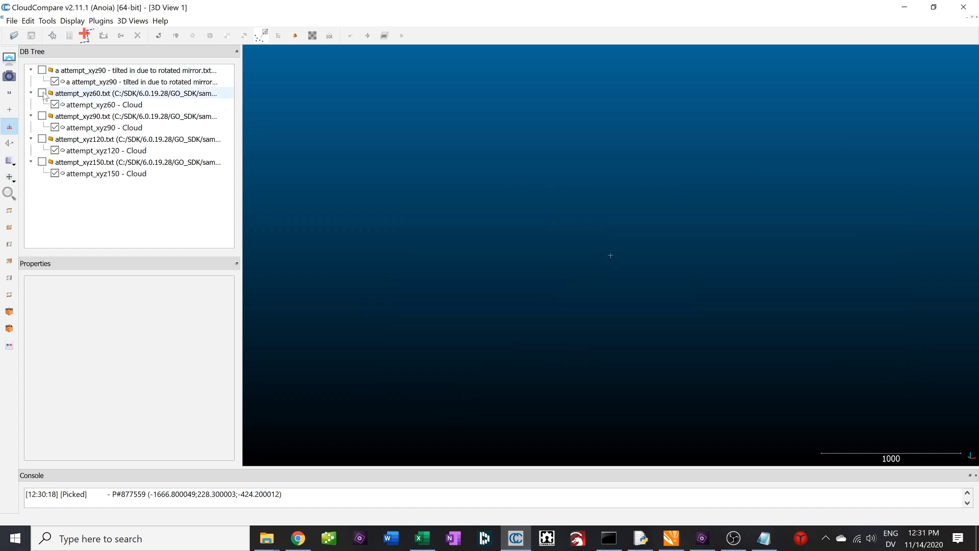
click(41, 116)
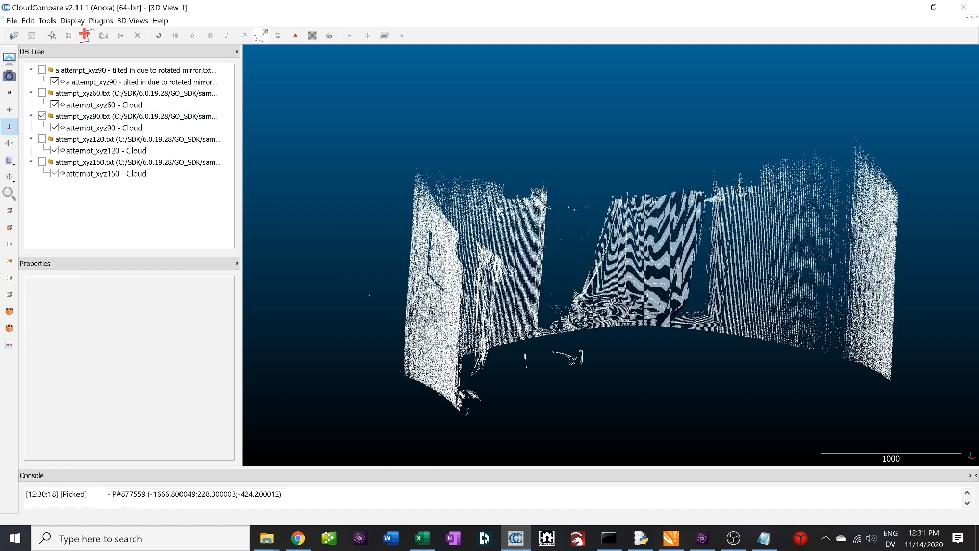
click(42, 70)
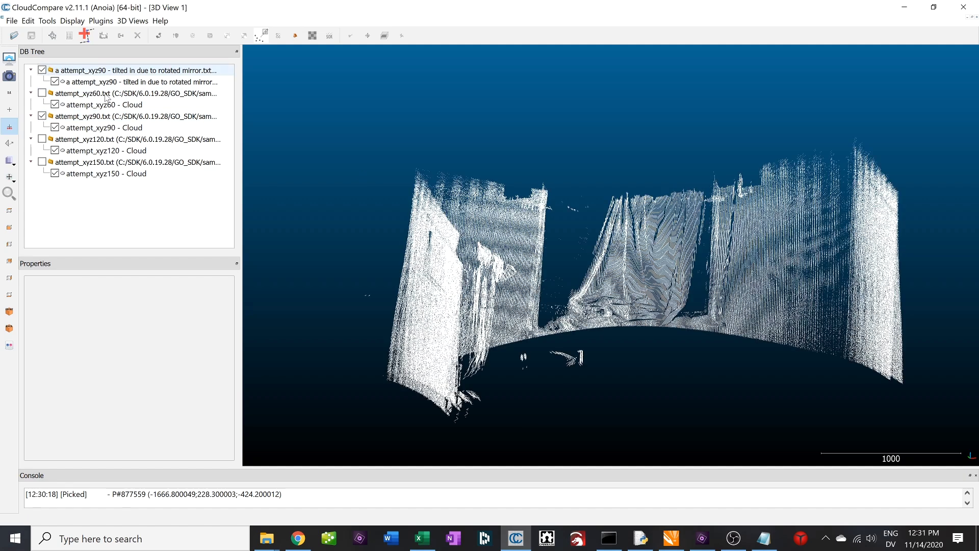
drag(559, 225, 483, 205)
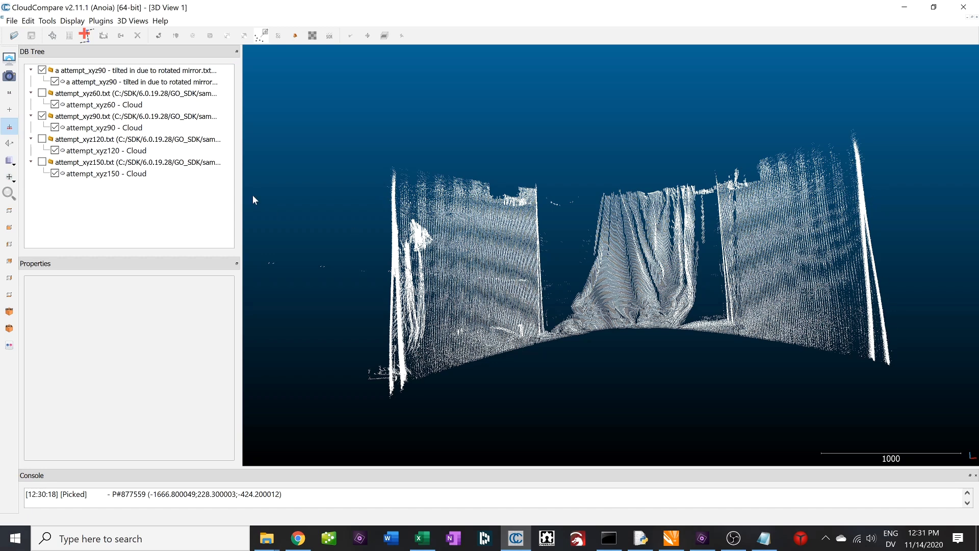
- Toggle the attempt_xyz90 cloud's visibility repeatedly to compare its side walls with those of the tilted-in cloud
click(42, 116)
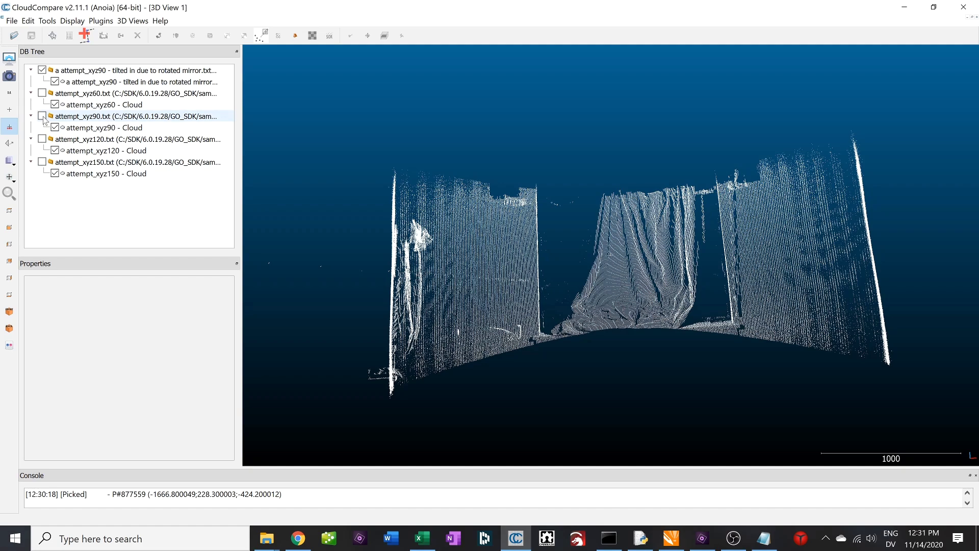
click(42, 117)
click(42, 116)
click(43, 116)
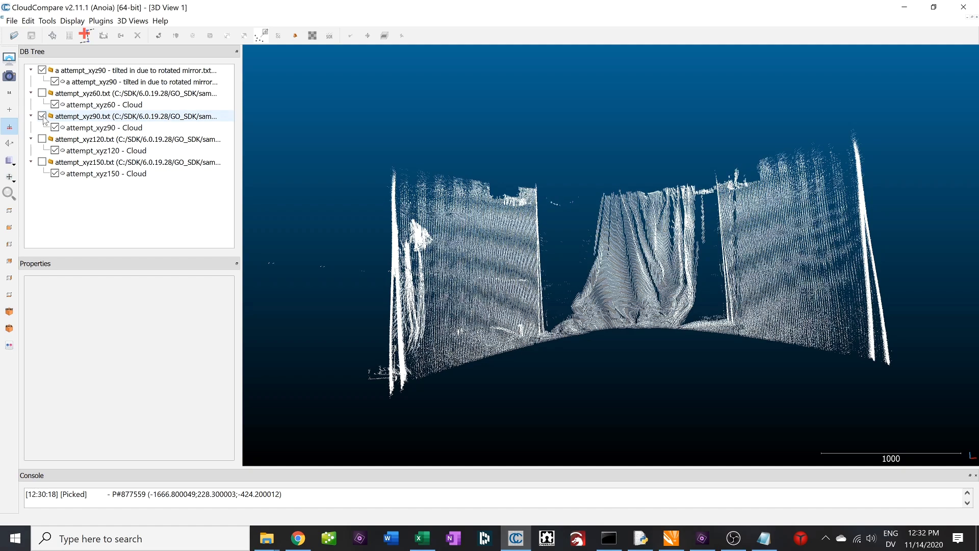
- Hide the tilted-in cloud and show attempt_xyz60 together with attempt_xyz90, viewing the overlap at the curtain up close
click(42, 70)
mouse_move(722, 248)
mouse_down()
mouse_move(691, 252)
mouse_move(807, 234)
mouse_move(730, 291)
mouse_move(750, 294)
mouse_move(774, 276)
mouse_move(730, 264)
mouse_up()
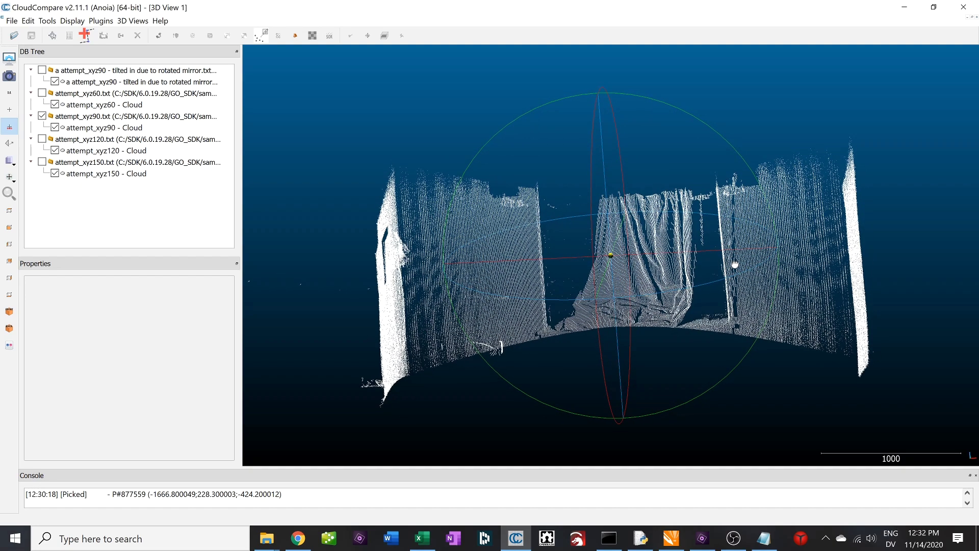
click(43, 93)
scroll(404, 199, up, 5)
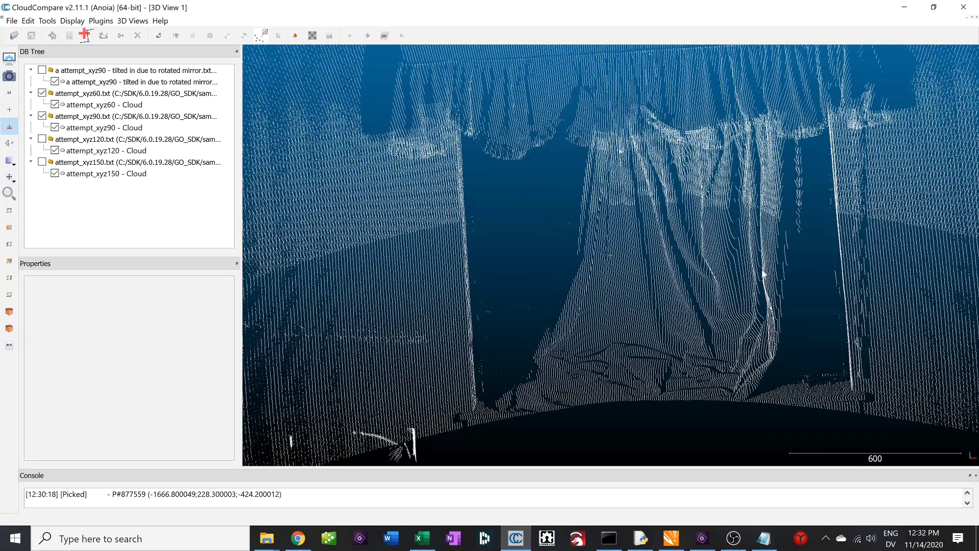
drag(404, 199, 402, 244)
- Toggle the attempt_xyz60 cloud off and on and examine its alignment with attempt_xyz90 along the curtain and walls
click(43, 94)
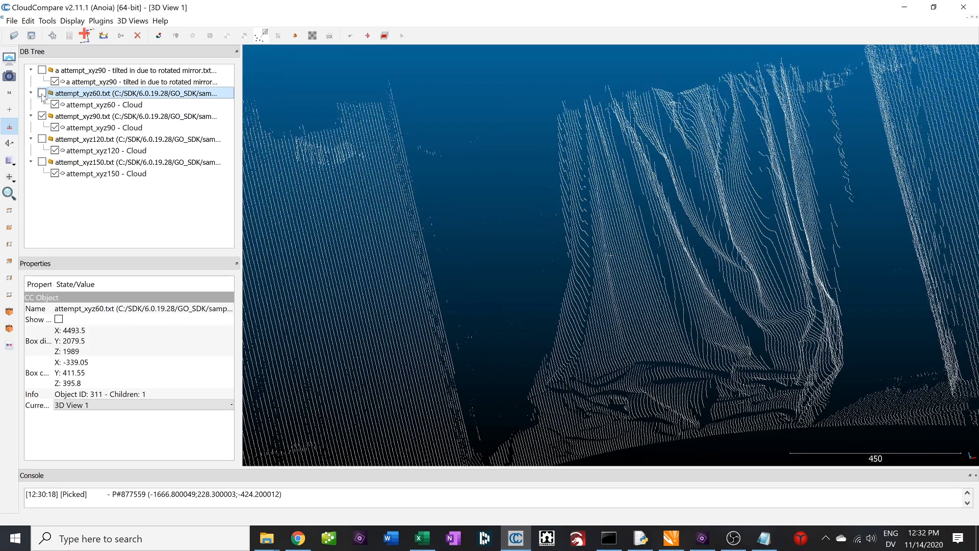
drag(509, 210, 650, 190)
scroll(718, 237, down, 3)
scroll(718, 237, down, 2)
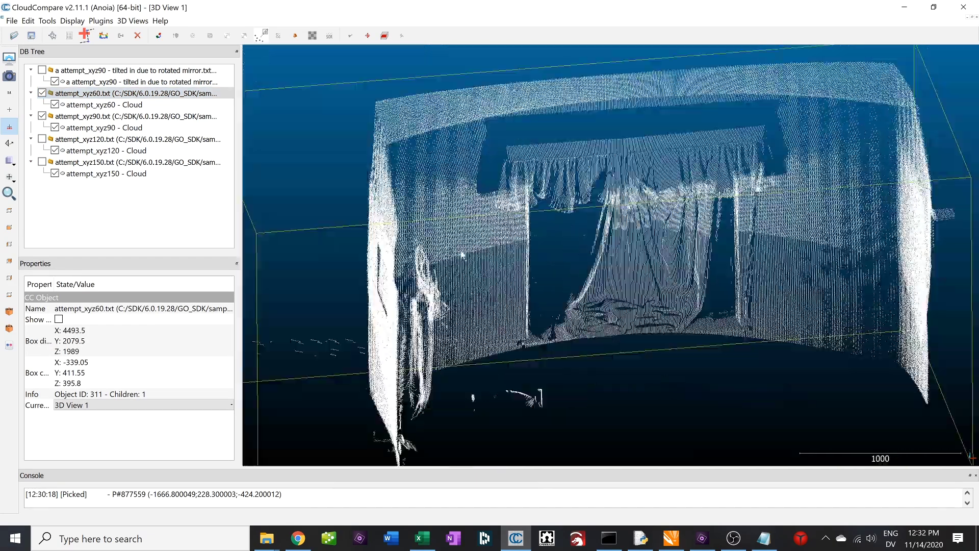
drag(718, 238, 887, 265)
scroll(667, 246, up, 4)
drag(667, 246, 457, 204)
scroll(504, 243, down, 4)
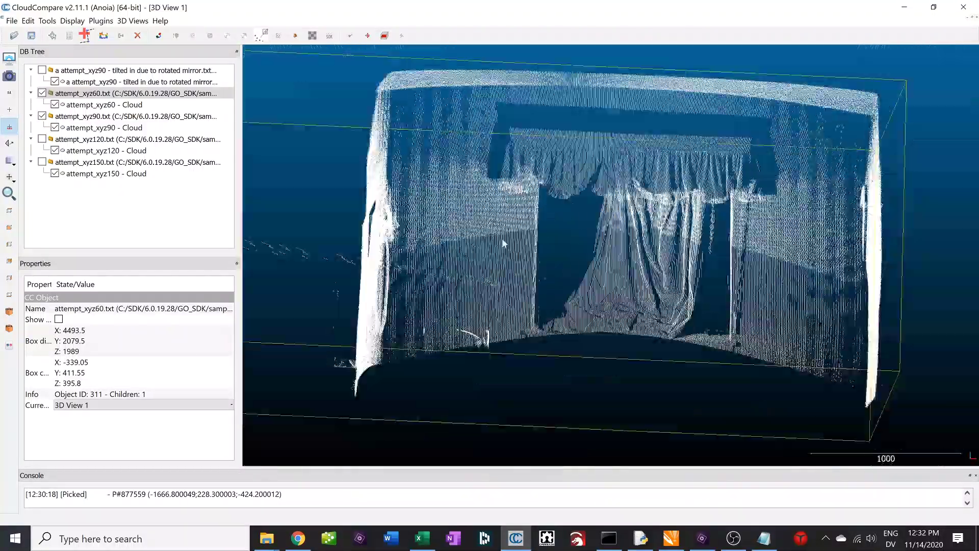
- Show the attempt_xyz120 and attempt_xyz150 clouds as well and examine the combined room scan from several angles
click(41, 138)
click(42, 161)
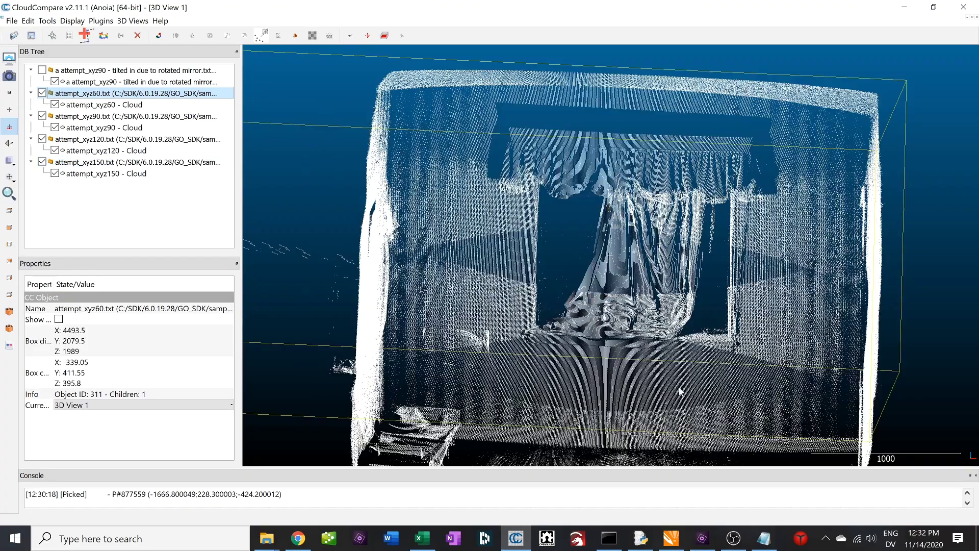
drag(680, 392, 928, 346)
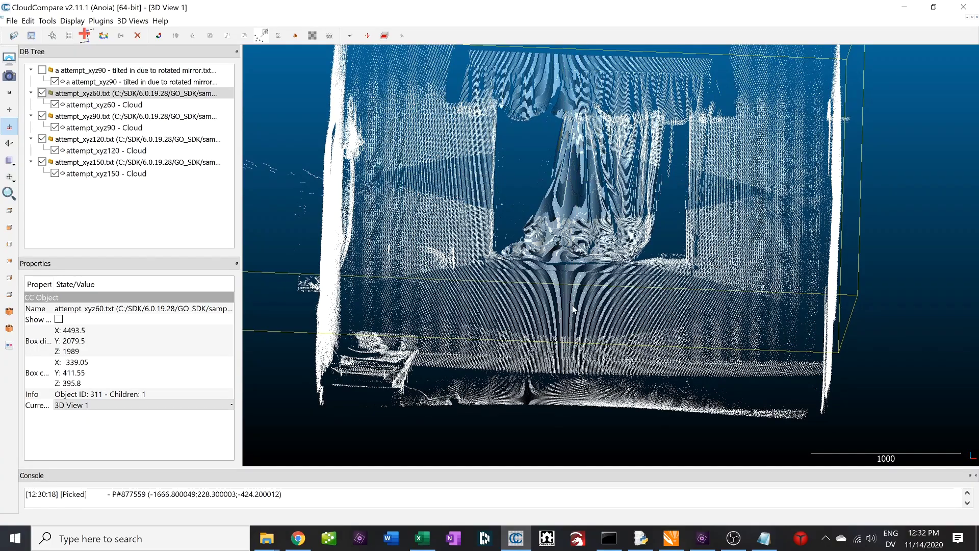
drag(564, 291, 541, 227)
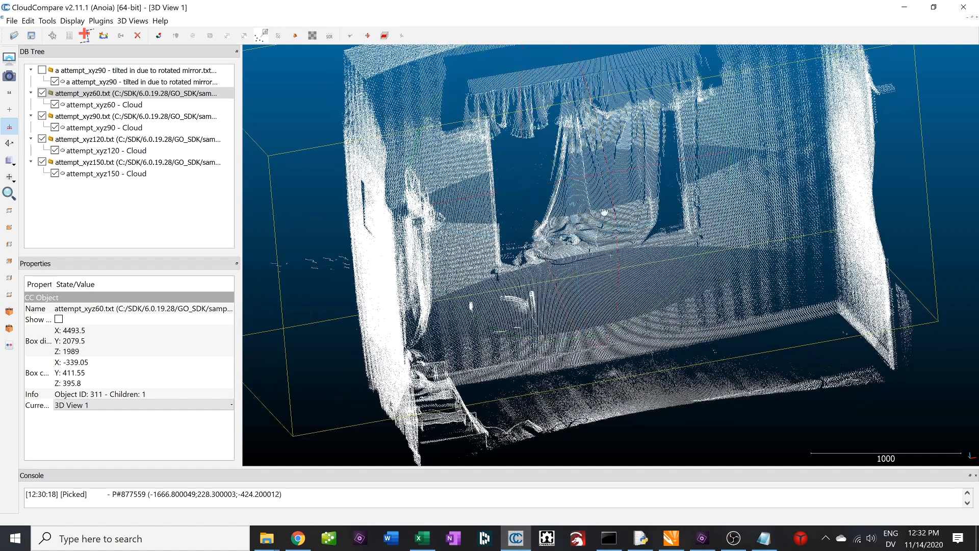
drag(605, 213, 738, 316)
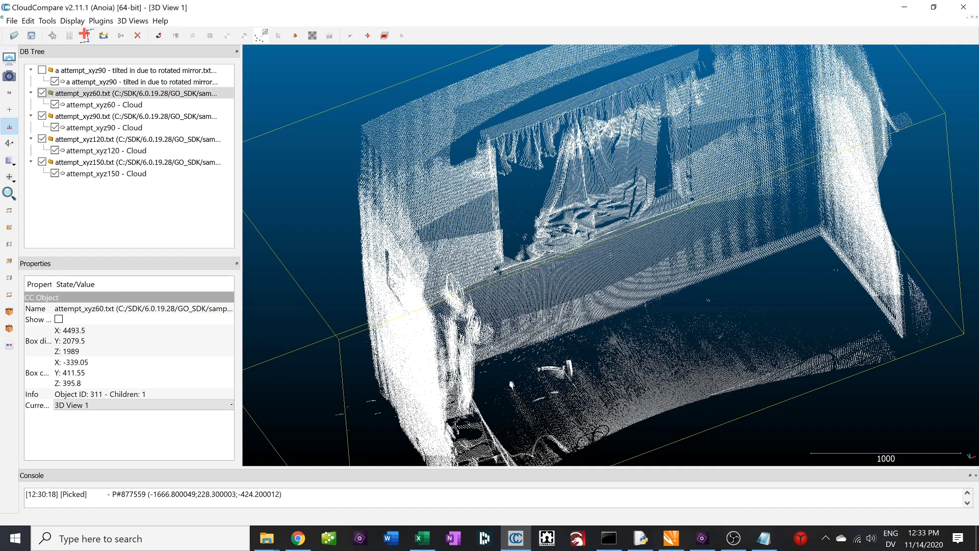
drag(375, 236, 315, 204)
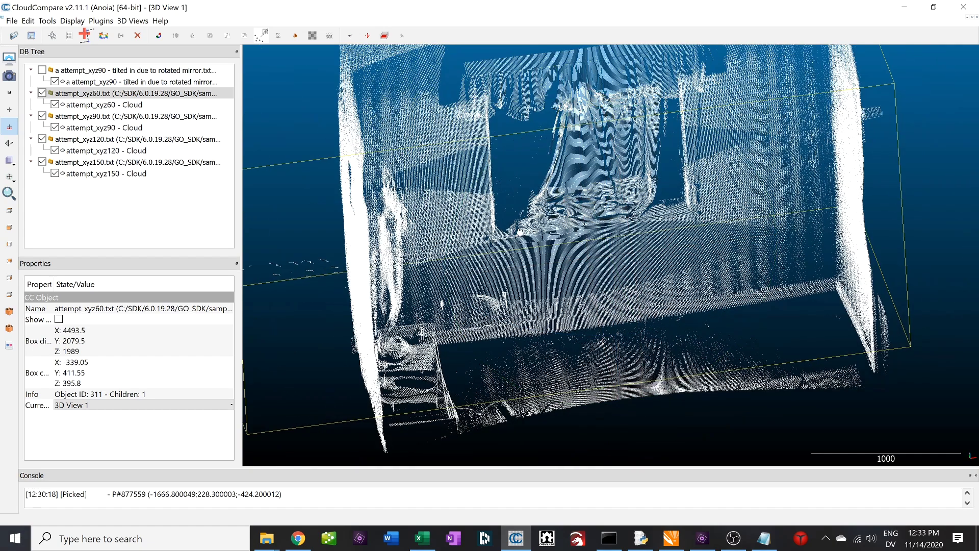
drag(520, 232, 370, 347)
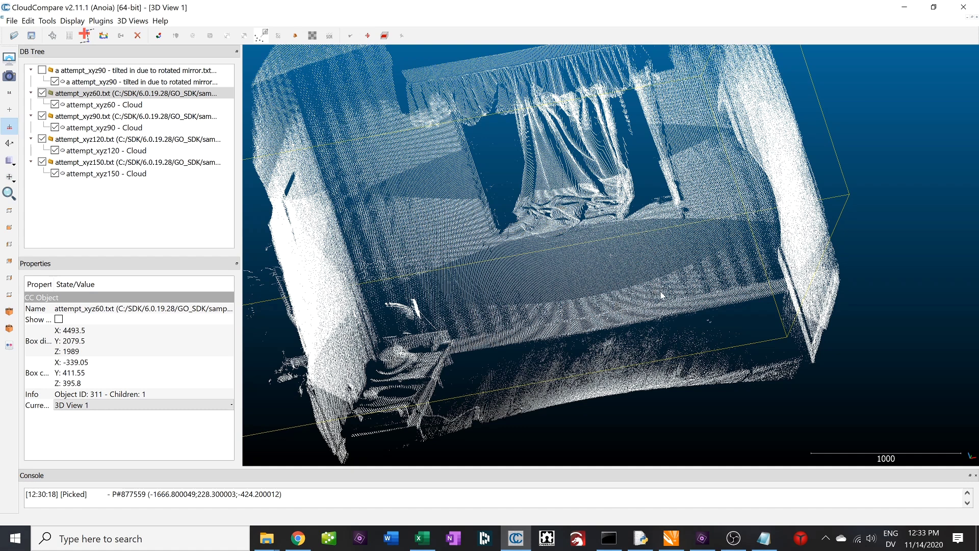
scroll(656, 296, up, 3)
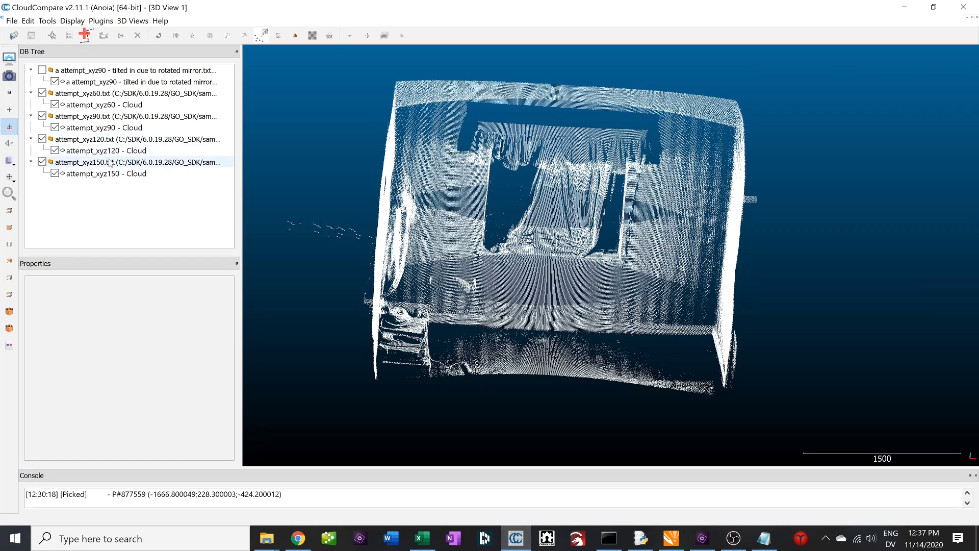
- Merge all the clouds into one without generating an original cloud index scalar field, and make the merged cloud visible
key(ctrl+a)
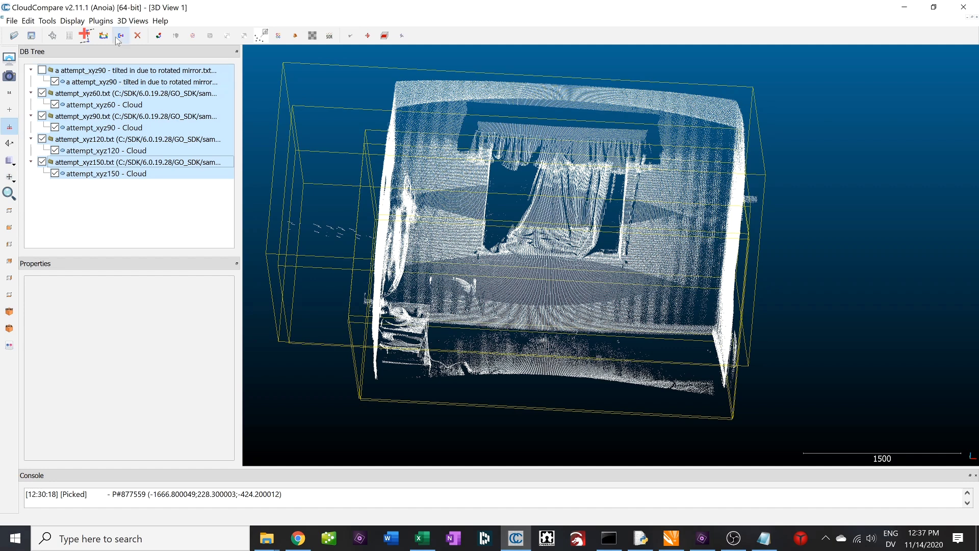
click(117, 40)
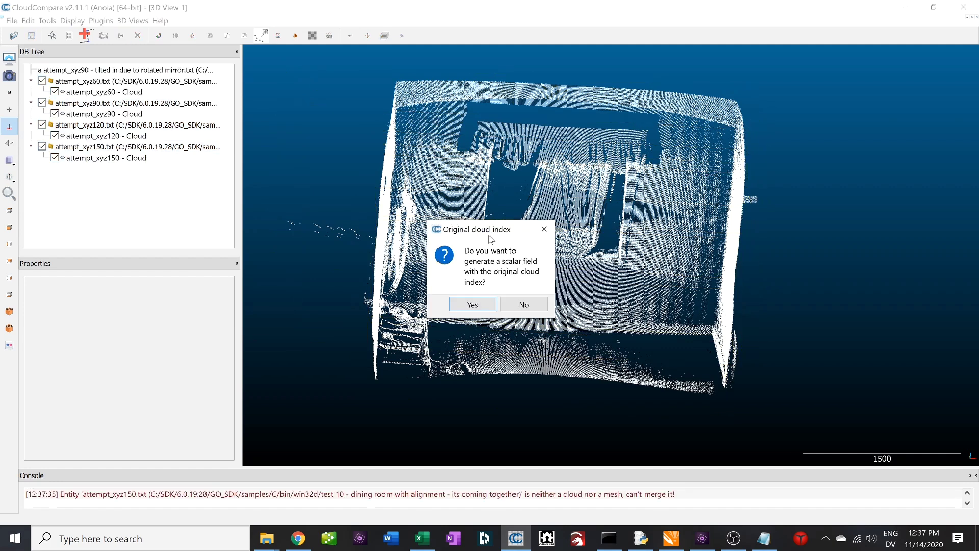
click(525, 304)
click(43, 70)
- Subsample the merged cloud with the Space method and a minimum space between points of 8.6773
right_click(109, 84)
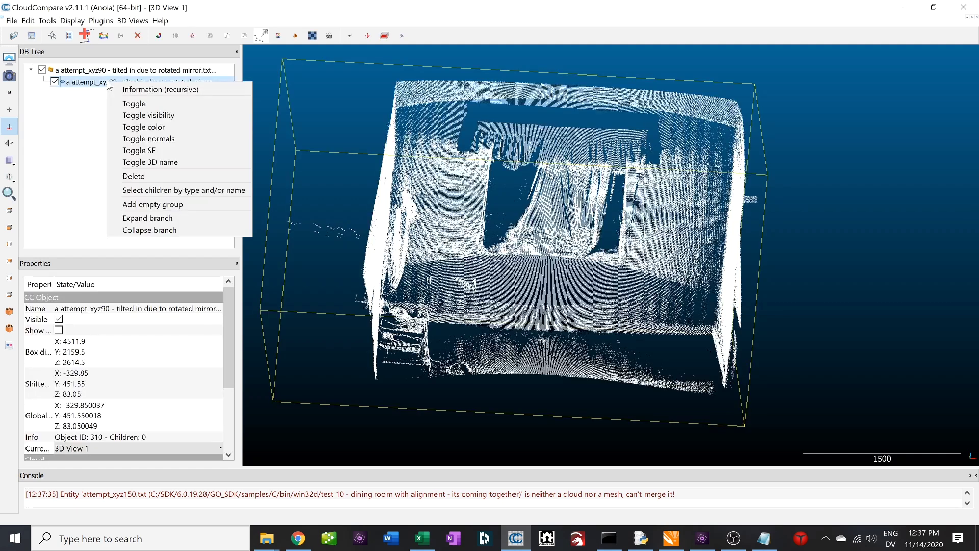
key(Escape)
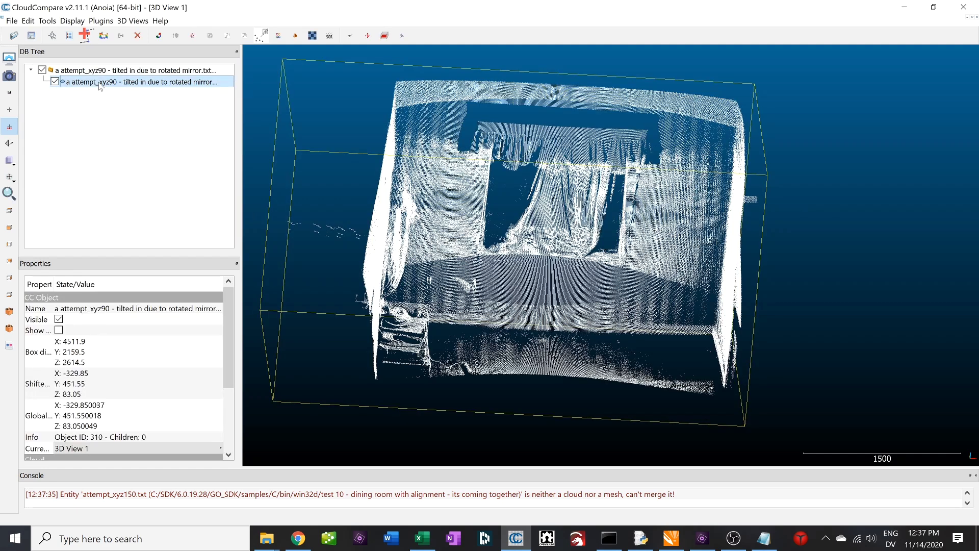
click(47, 21)
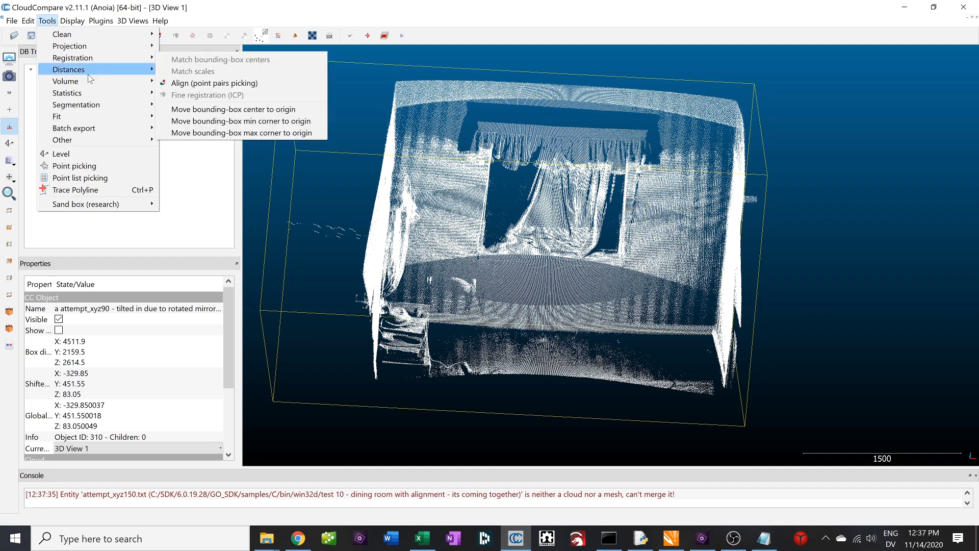
click(98, 152)
drag(550, 253, 546, 251)
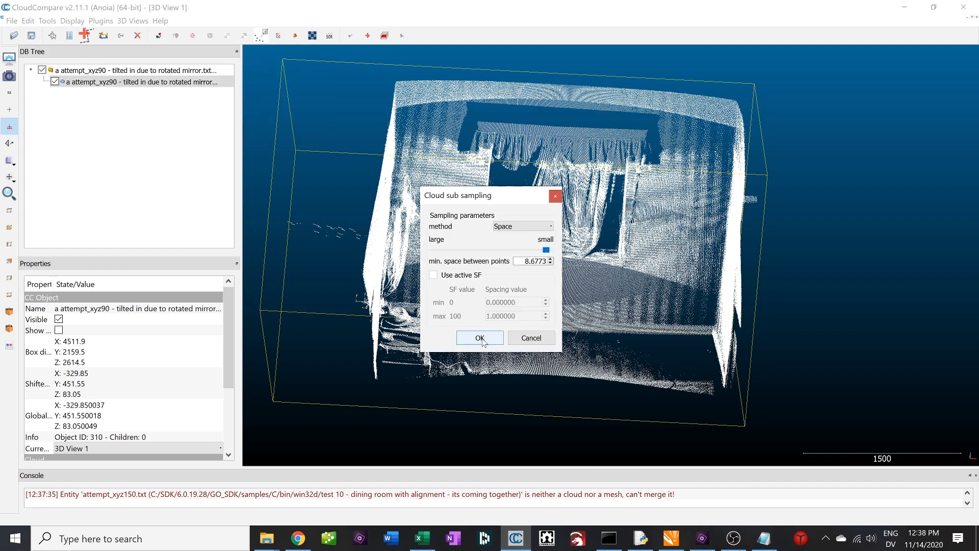
key(Return)
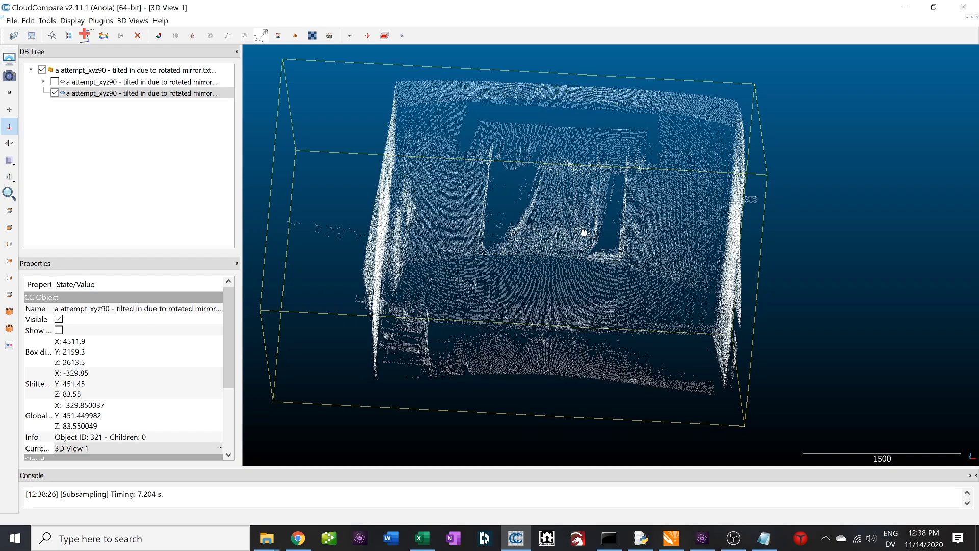
- Reconstruct a surface mesh from the subsampled cloud with Poisson reconstruction
drag(583, 233, 628, 227)
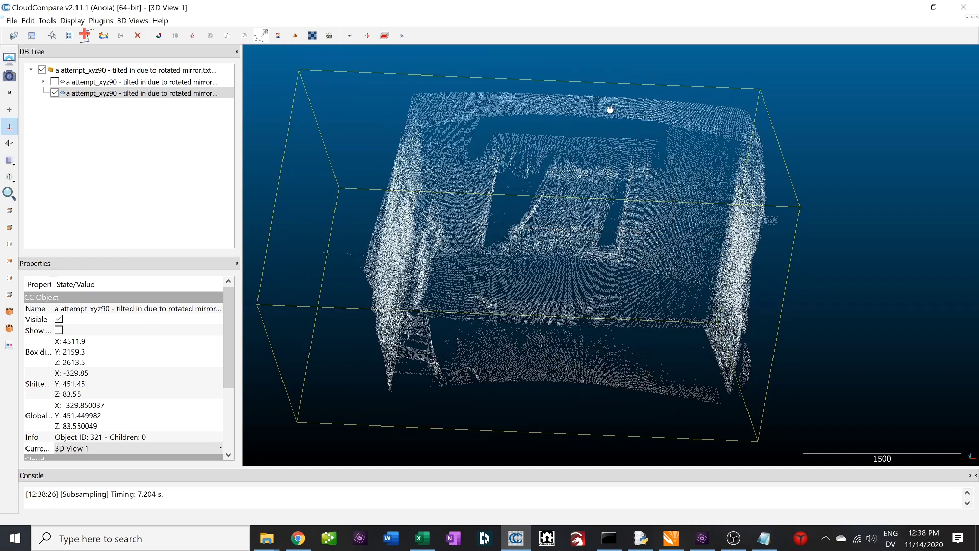
scroll(609, 109, up, 3)
scroll(571, 252, up, 5)
scroll(576, 260, down, 3)
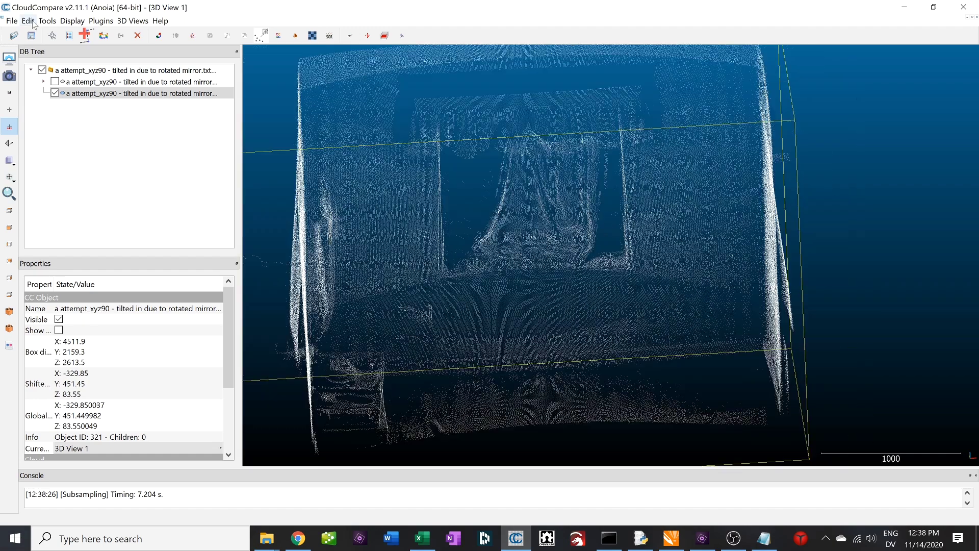
click(28, 20)
mouse_move(70, 80)
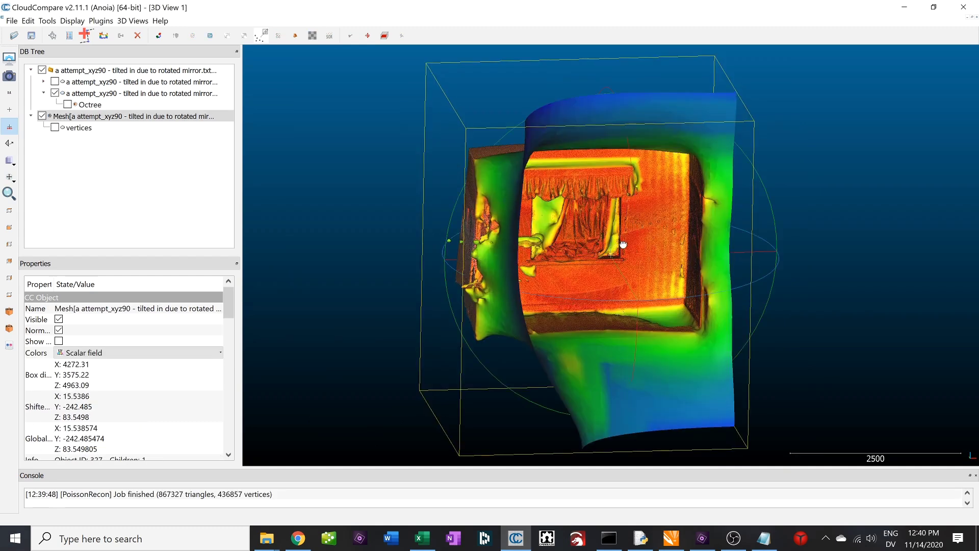
- Raise the lower display limit of the mesh's scalar field to cut off the extrapolated surface around the room, and hide the point clouds
drag(619, 244, 610, 145)
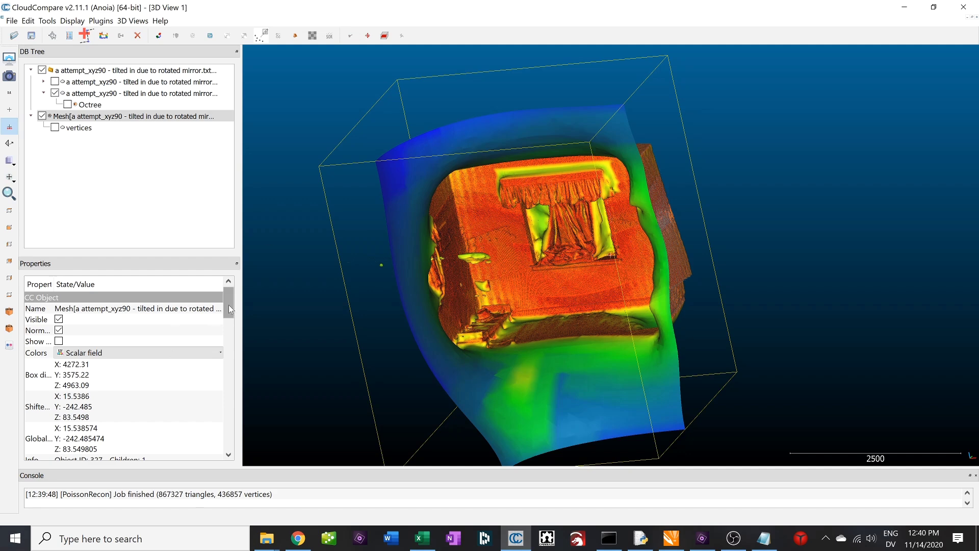
drag(229, 305, 229, 412)
drag(71, 422, 143, 418)
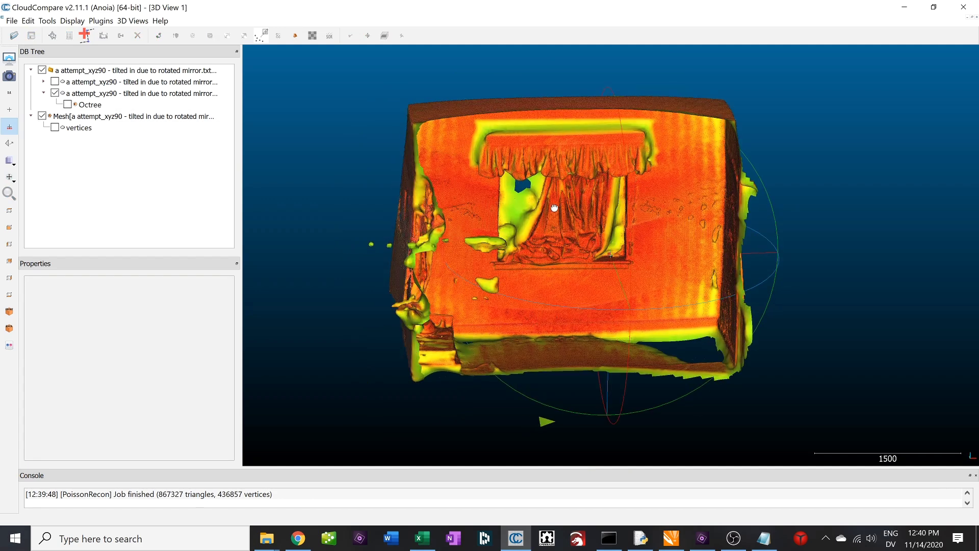
drag(555, 208, 523, 207)
click(42, 71)
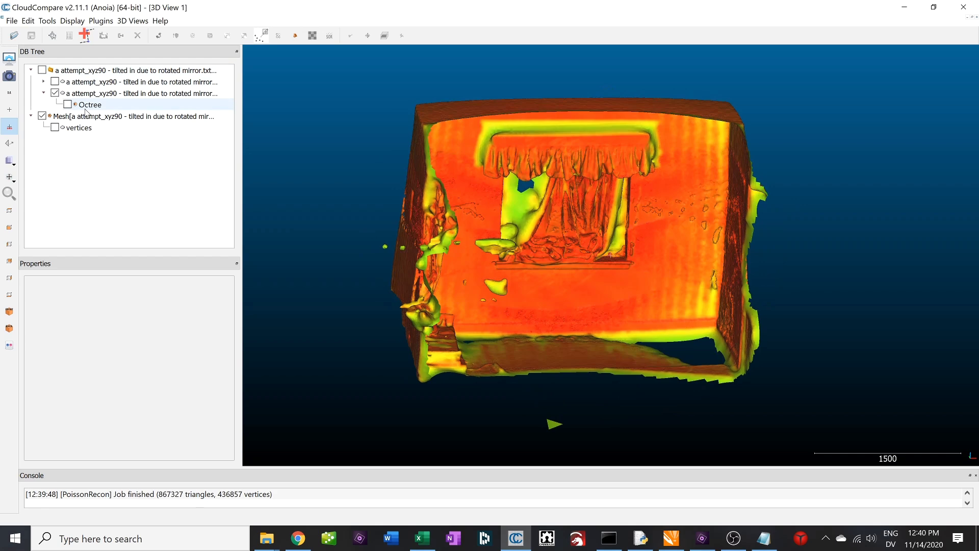
- Examine the trimmed room mesh from inside and outside, including the curtain, side walls and wall outlines
mouse_move(560, 238)
mouse_down()
mouse_move(605, 240)
mouse_move(630, 270)
mouse_move(662, 280)
mouse_move(651, 298)
mouse_up()
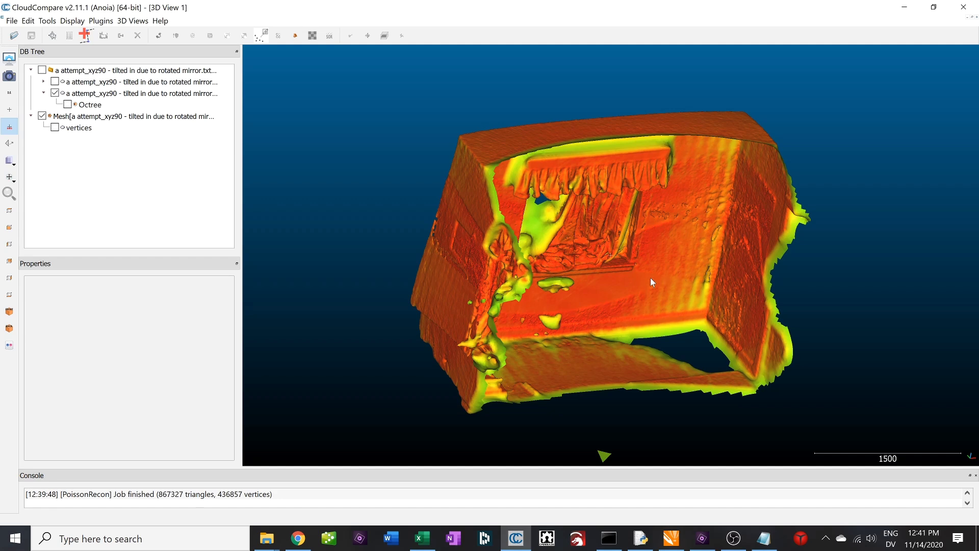
drag(601, 264, 588, 228)
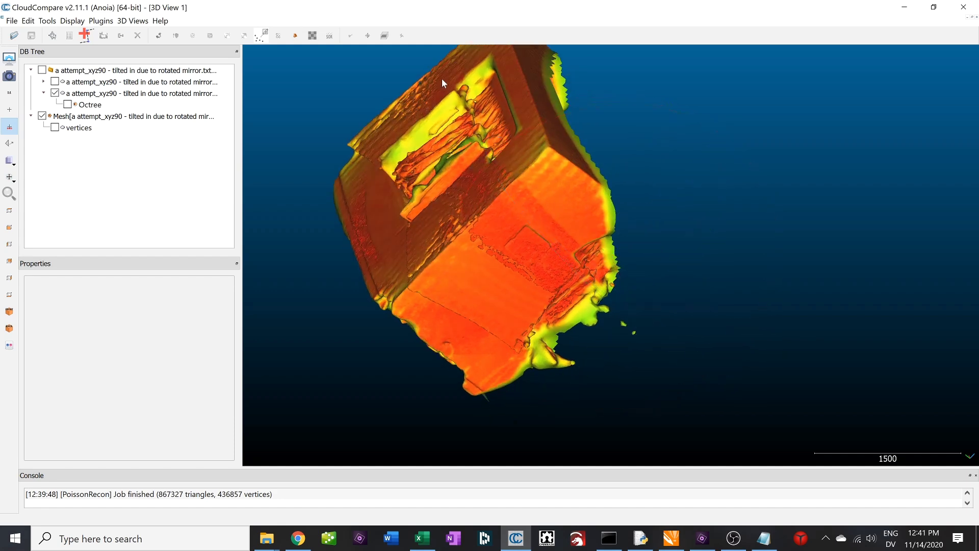
drag(375, 95, 284, 190)
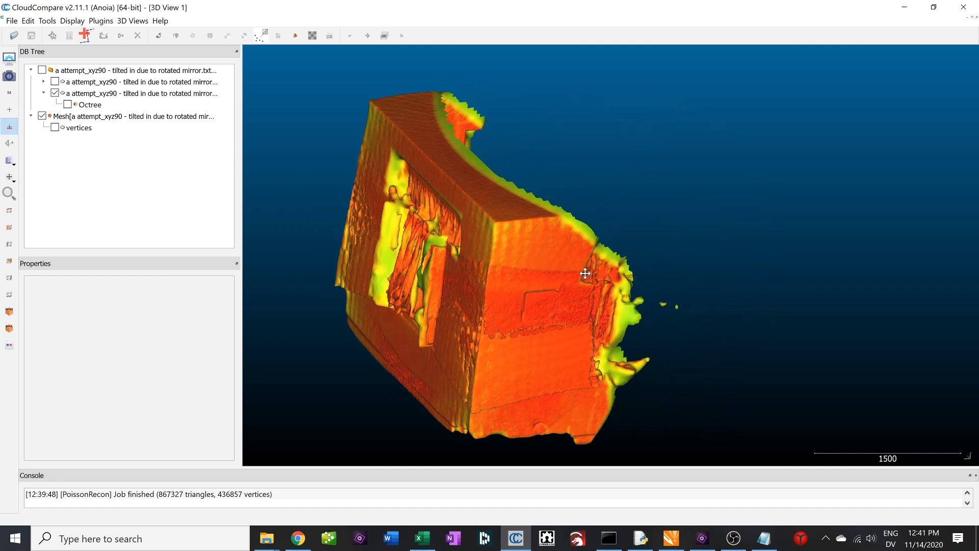
drag(585, 274, 612, 269)
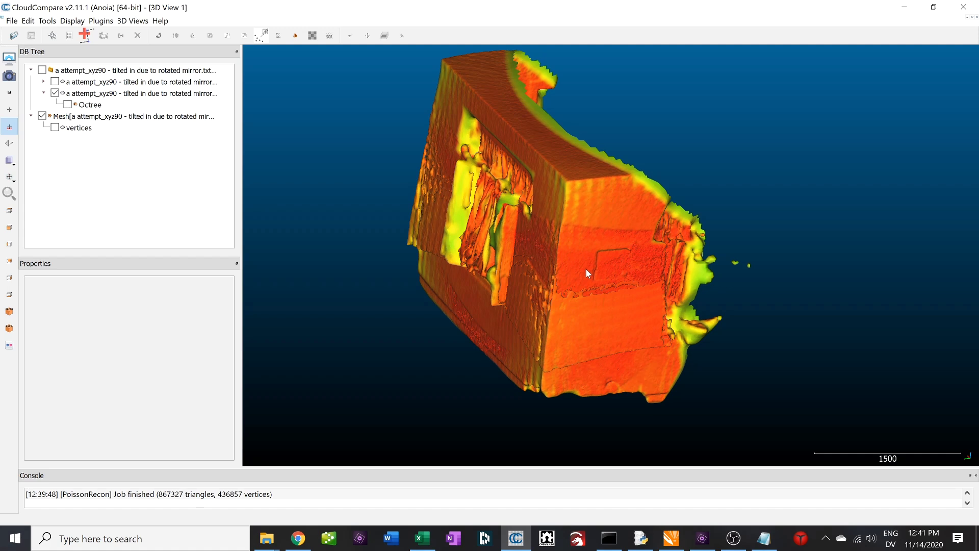
drag(584, 269, 581, 315)
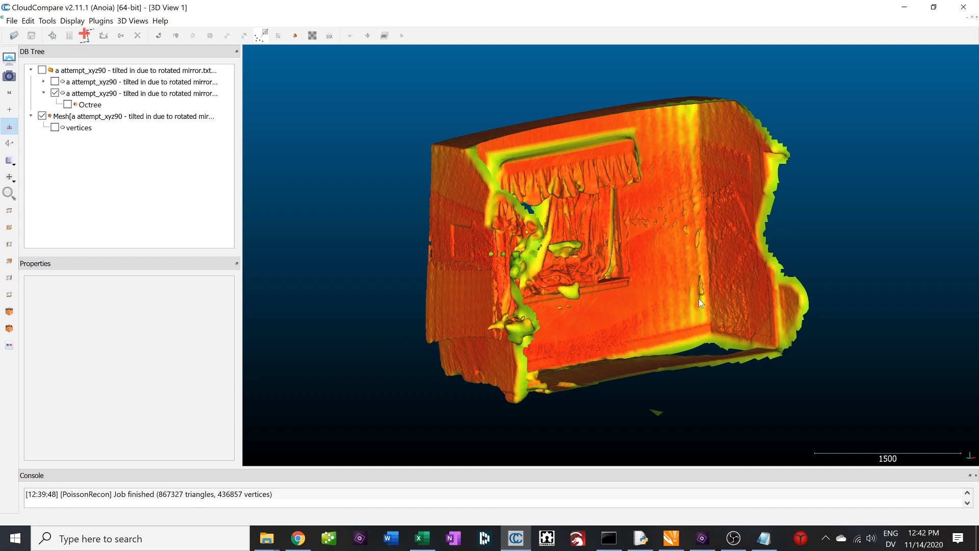
drag(697, 289, 610, 206)
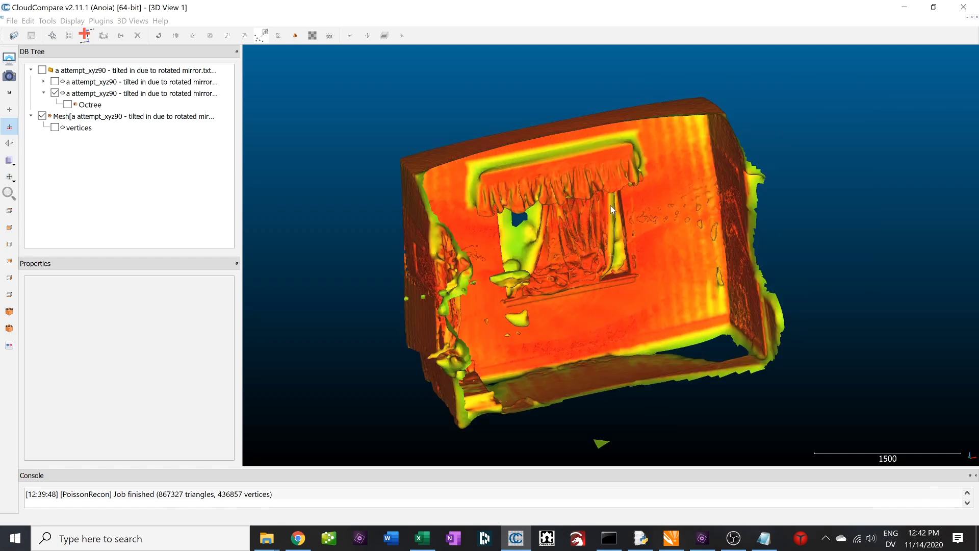